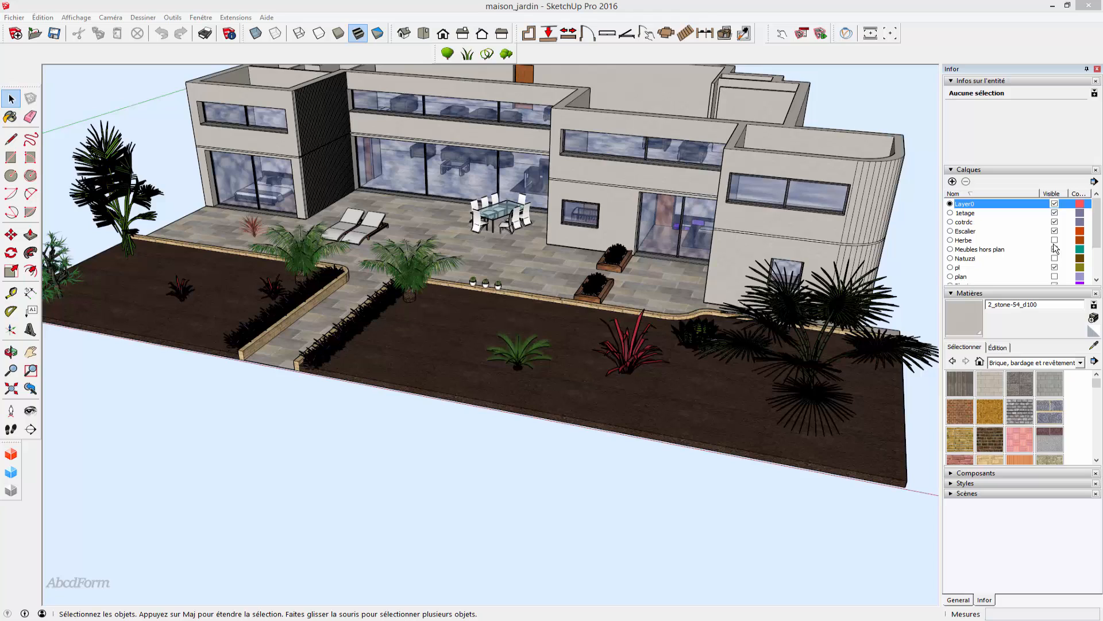
Step: Hide and reshow the Plants layer, and likewise the Revetements Jardin layer, to examine what each contains
click(1054, 249)
scroll(977, 250, down, 2)
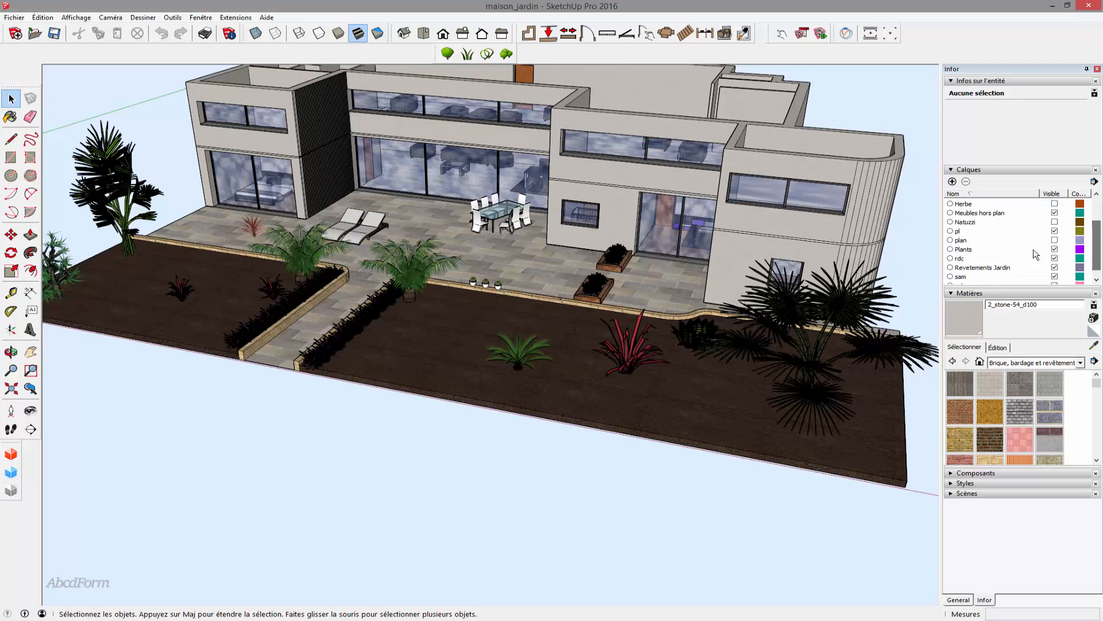
click(968, 253)
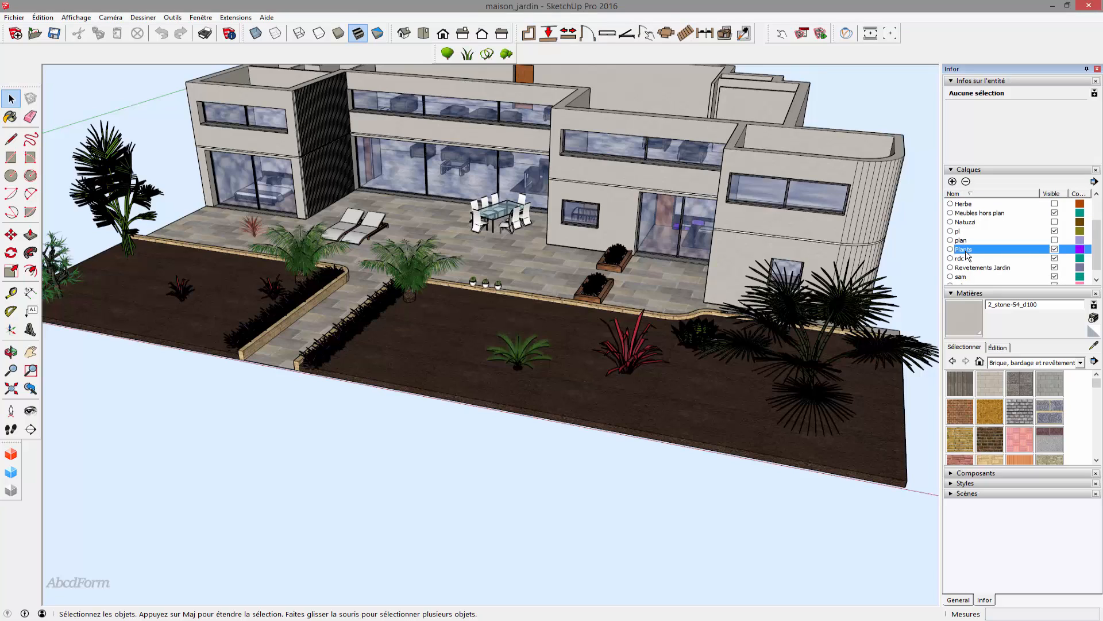
click(1055, 249)
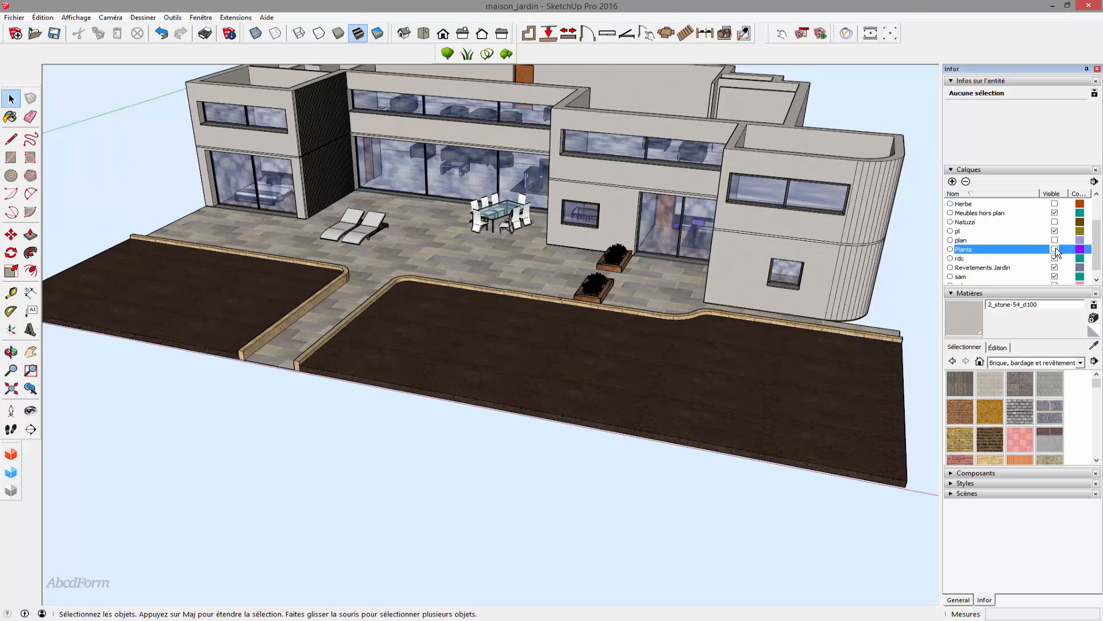
click(1055, 249)
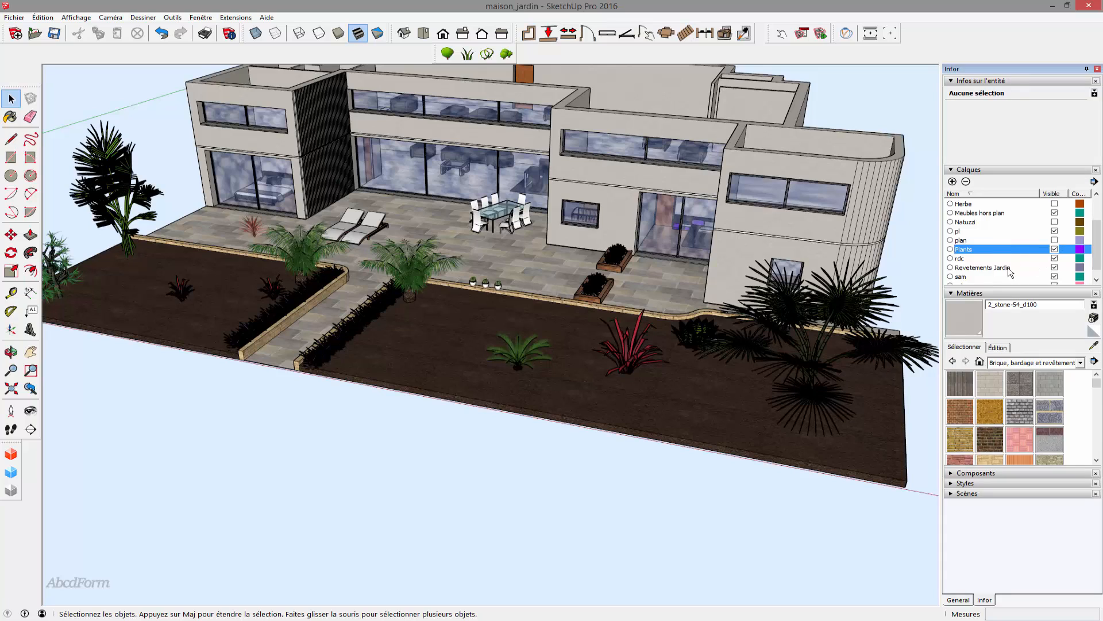
click(1055, 267)
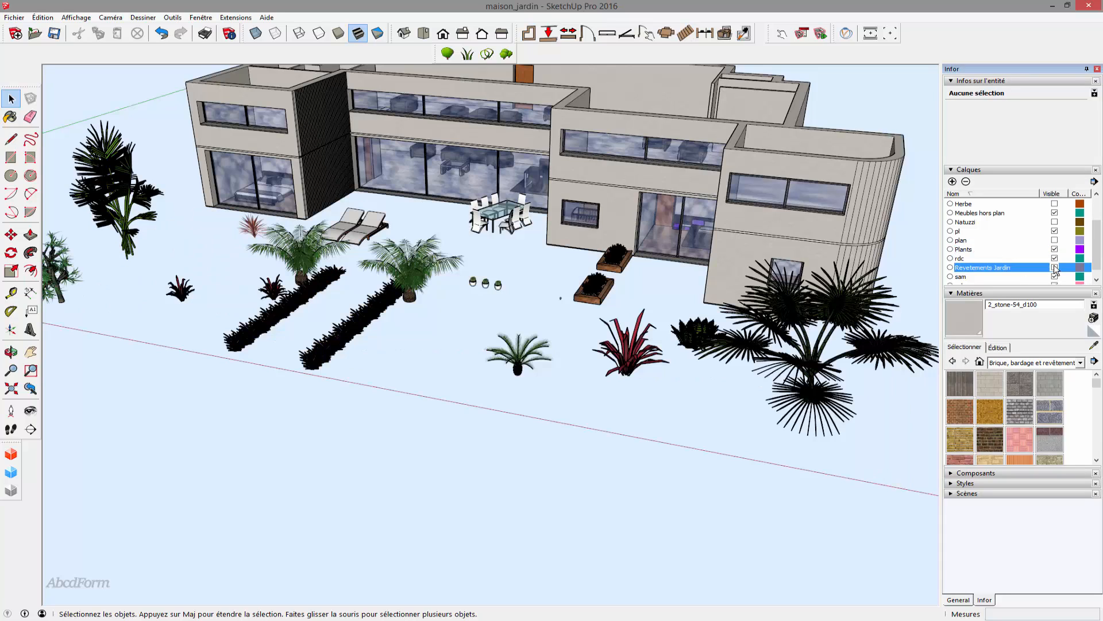
click(1055, 268)
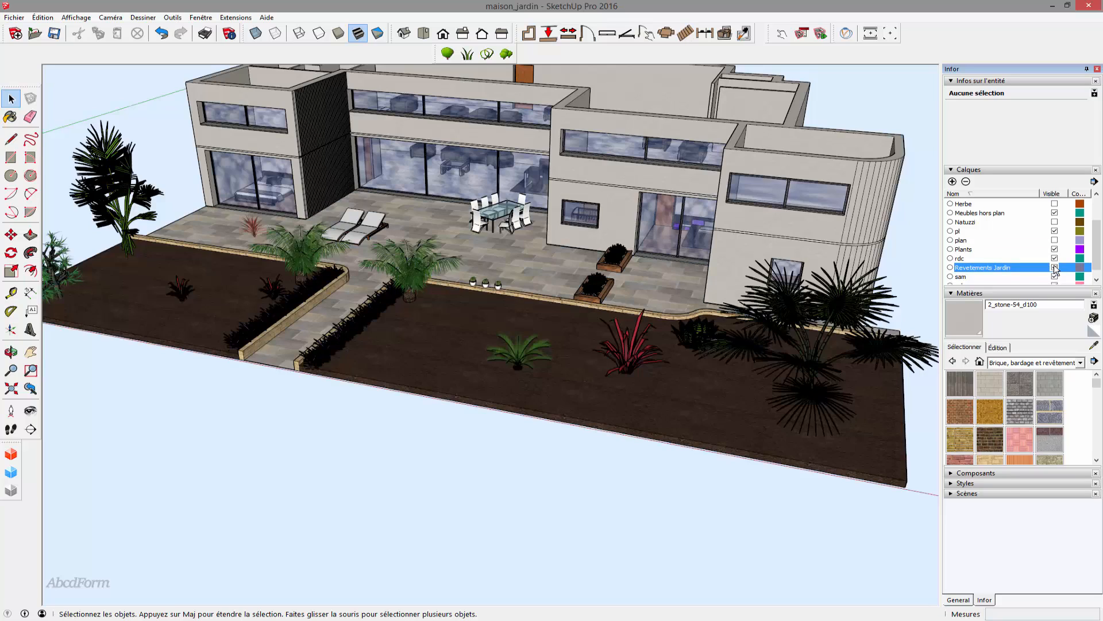
scroll(1097, 255, down, 1)
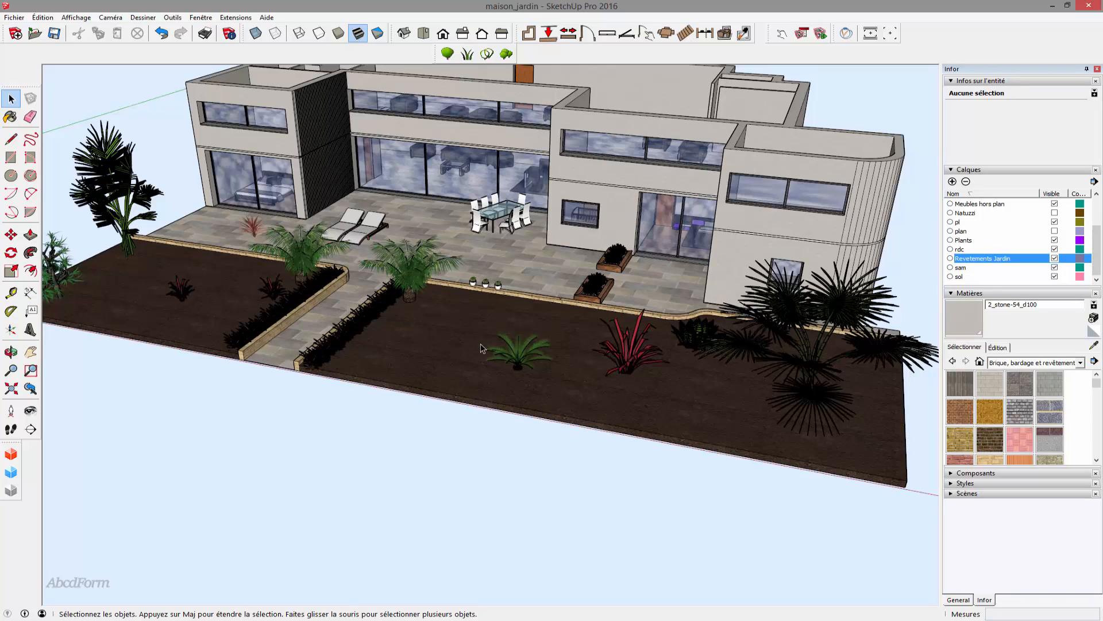
Step: Switch to File Explorer to view the texture images in the Pictures folder, and return to the SketchUp model
key(alt+Tab)
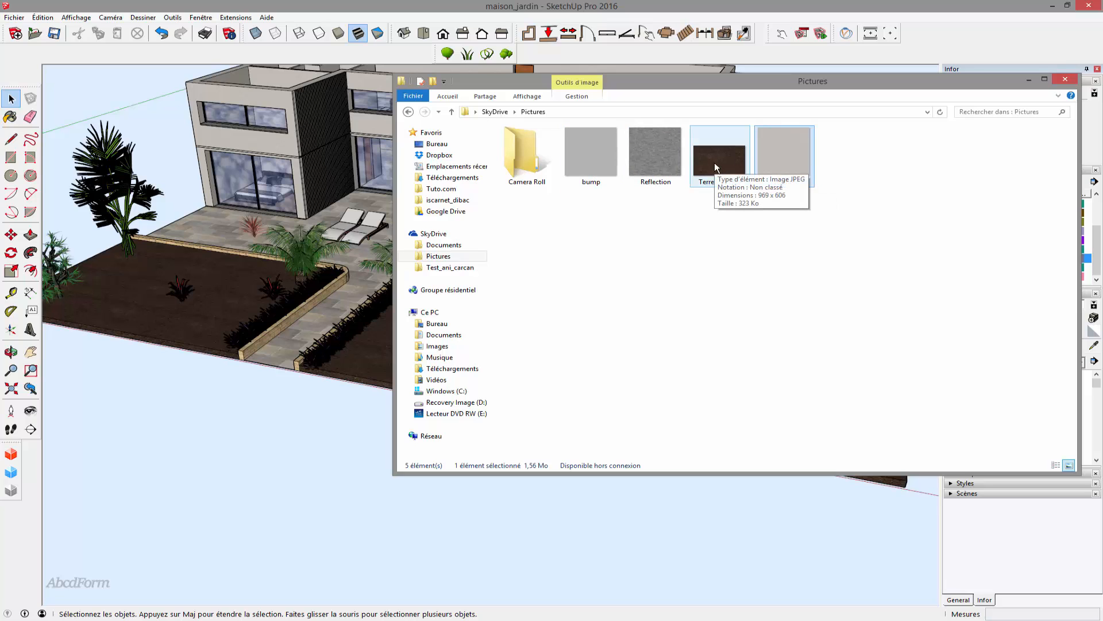
click(1029, 79)
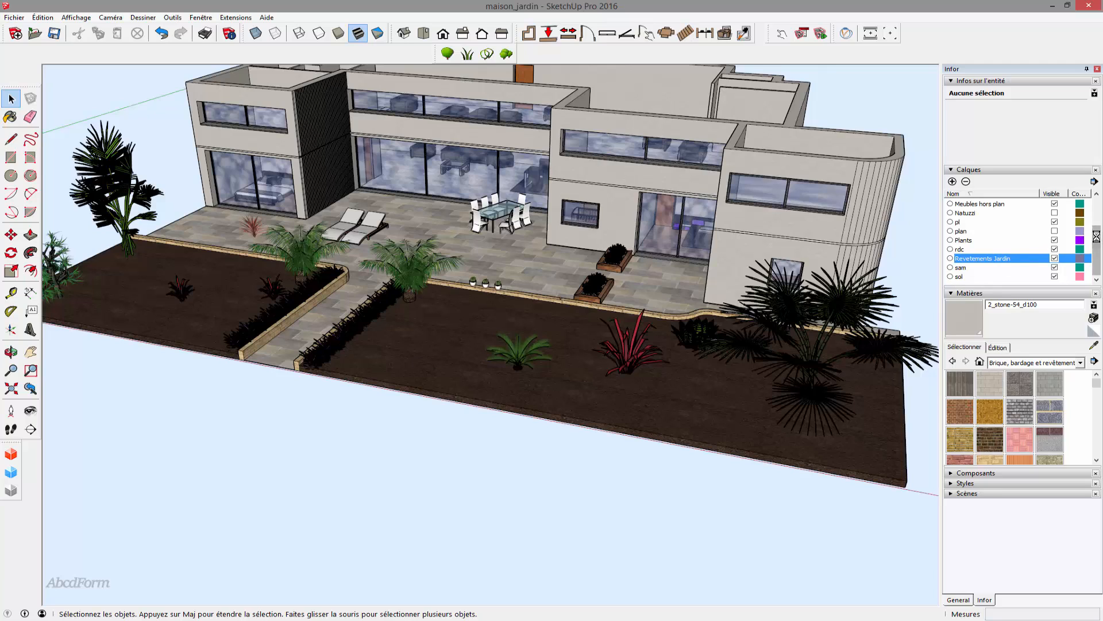
Step: Hide the 1etage and pl layers to open up the ground floor of the house
scroll(1096, 236, up, 2)
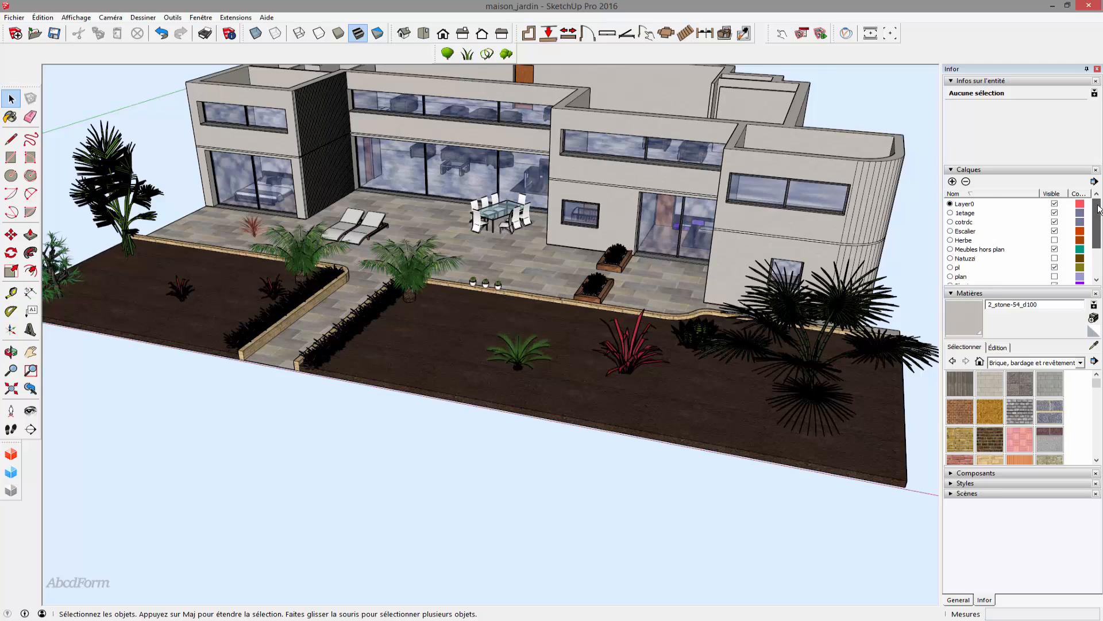
click(1055, 213)
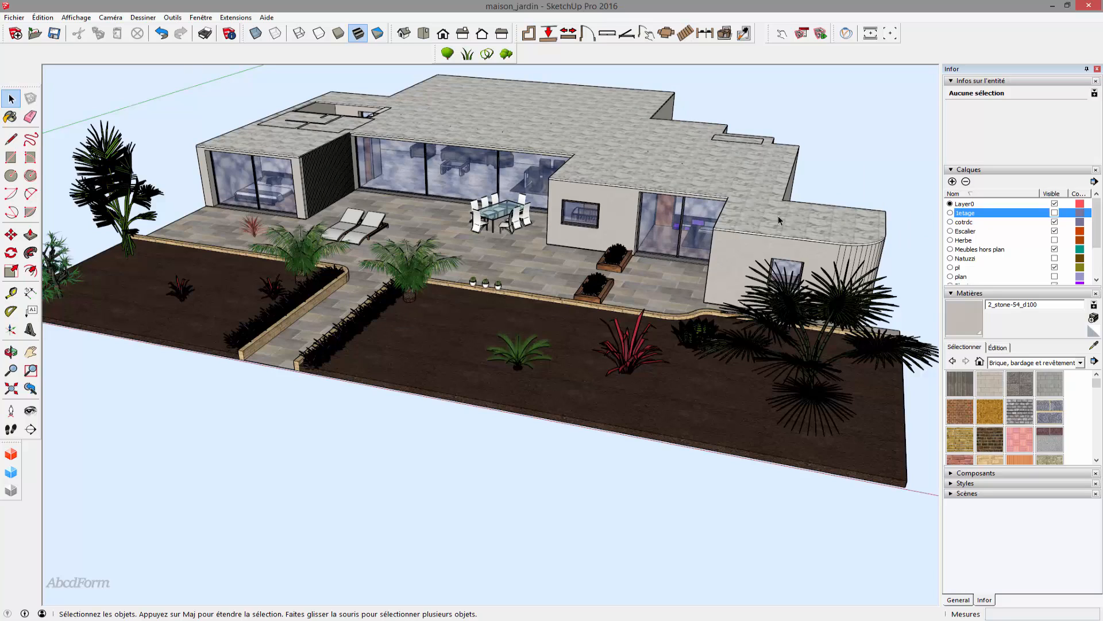
drag(1096, 383, 1096, 440)
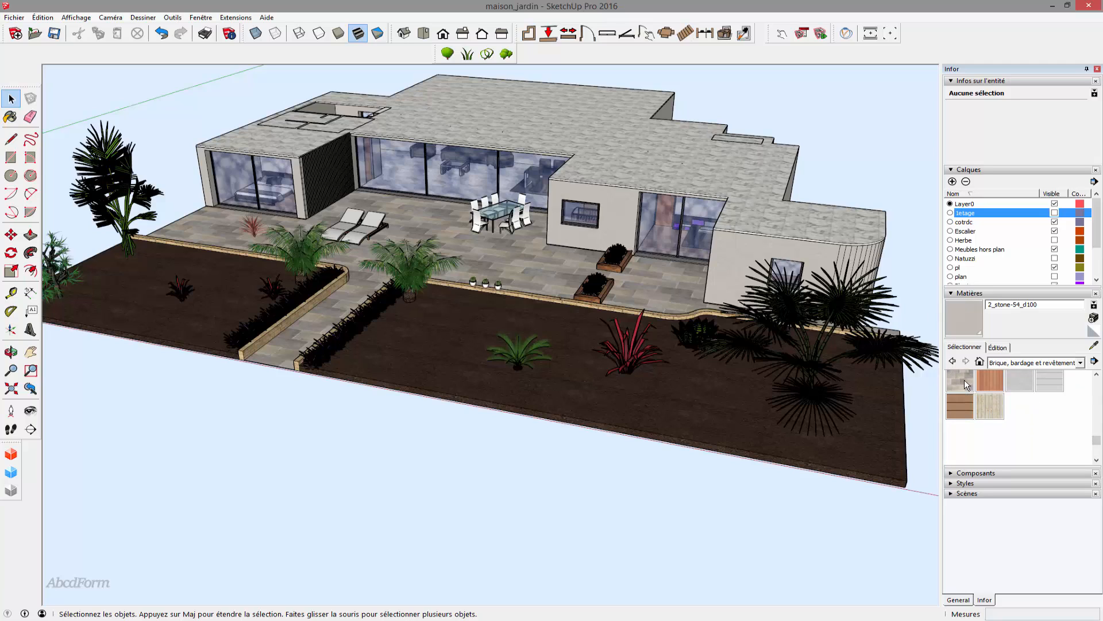
click(1053, 267)
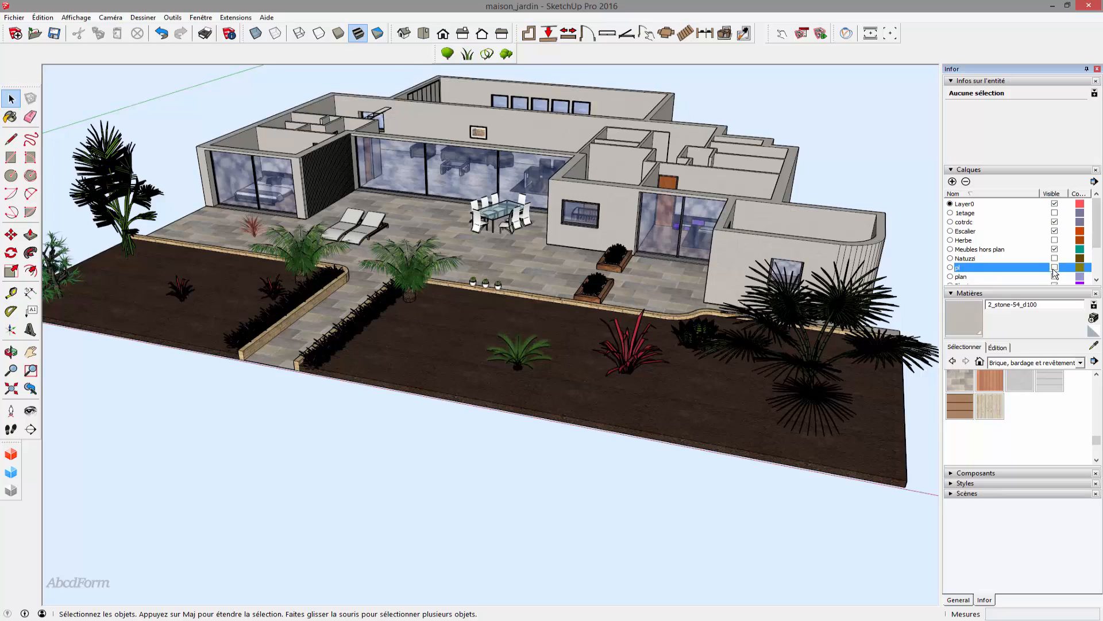
Step: Examine the ground floor from above, including the bedroom with the white bed, the terrace dining set and the sun loungers
middle_drag(598, 285, 402, 216)
middle_drag(376, 176, 463, 379)
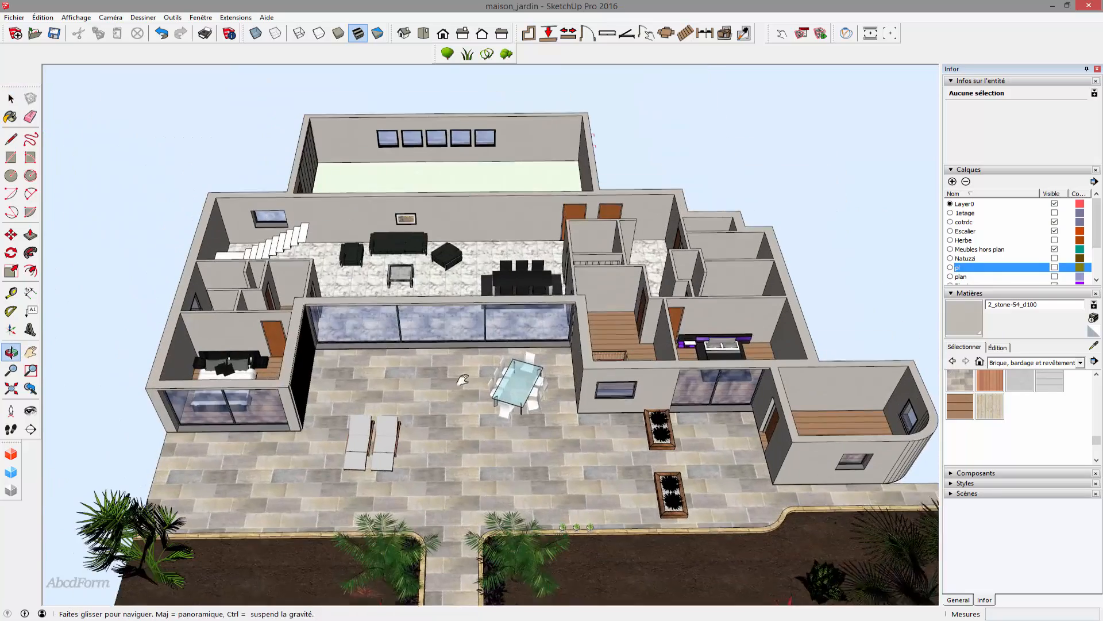
scroll(239, 400, up, 10)
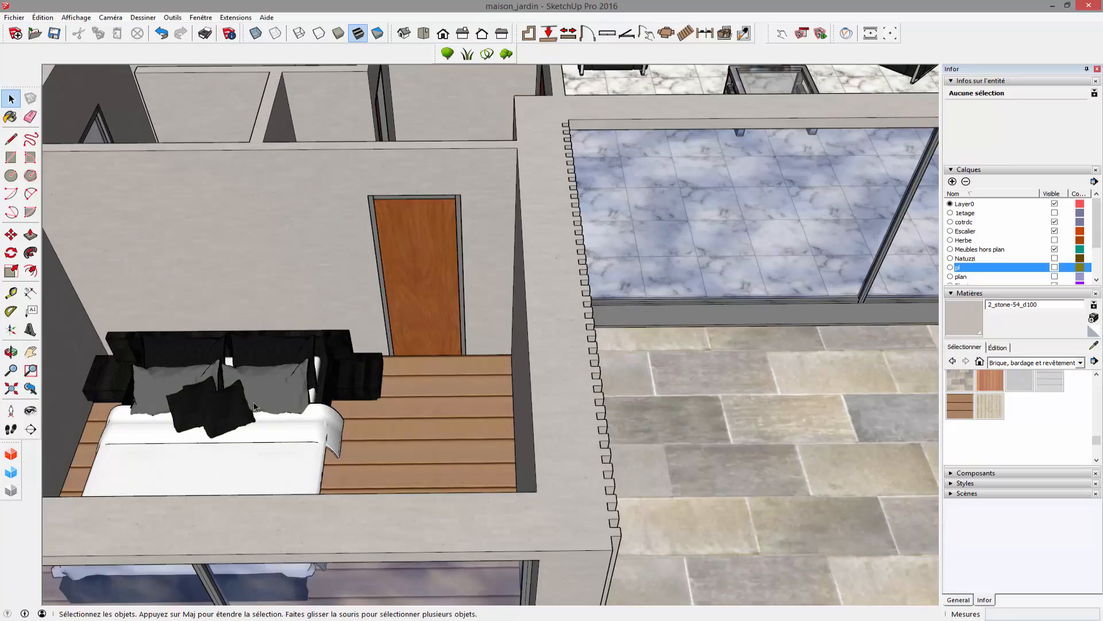
scroll(254, 406, down, 8)
middle_drag(322, 379, 465, 419)
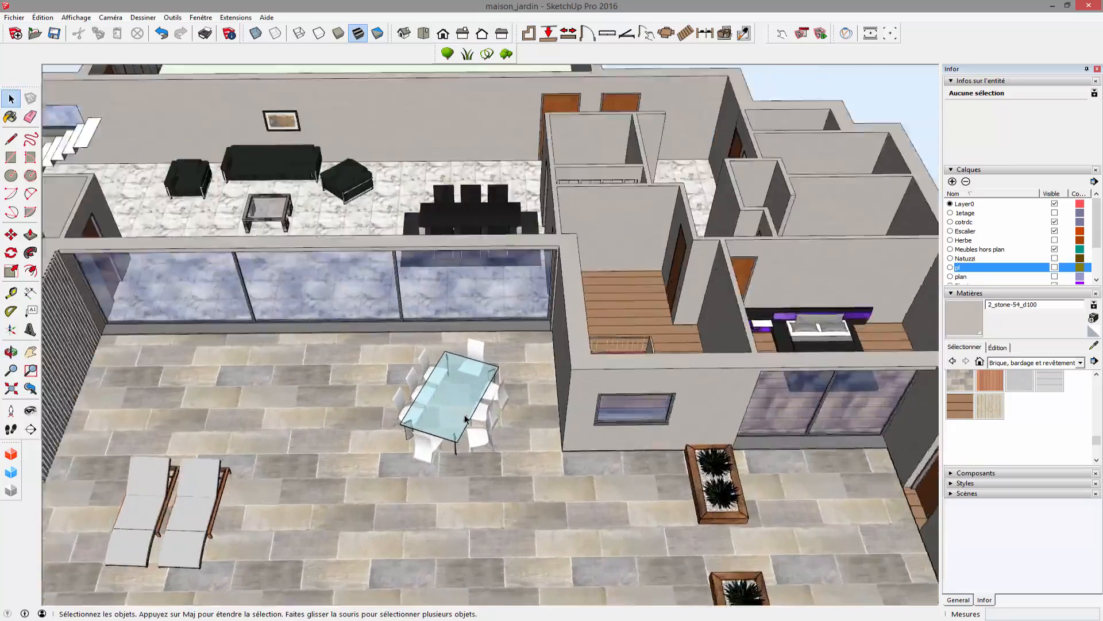
scroll(465, 418, up, 6)
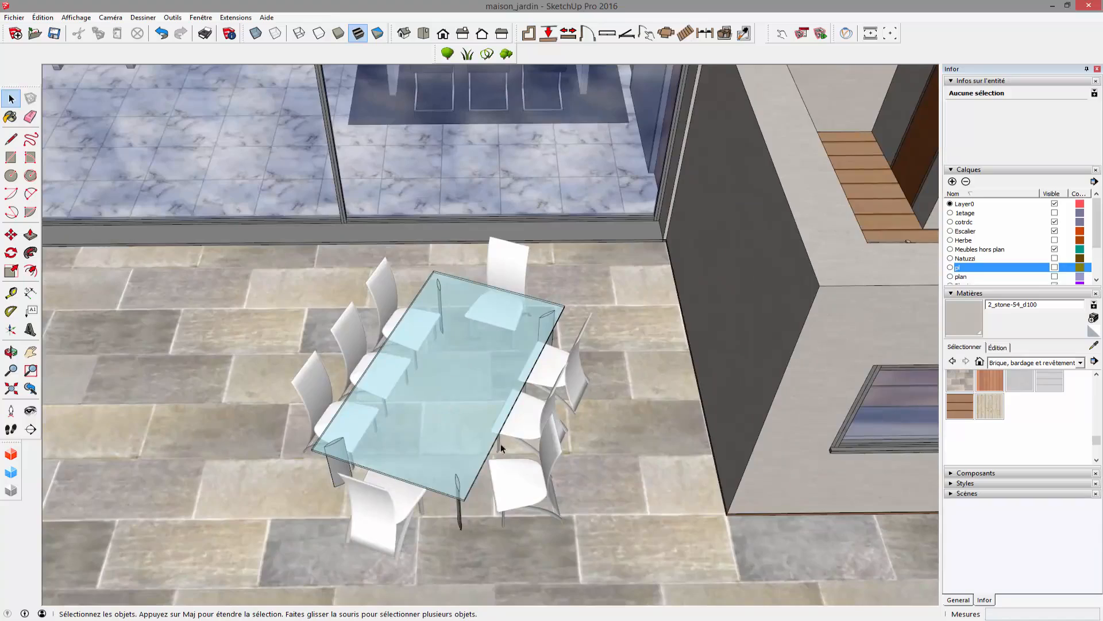
scroll(501, 443, down, 6)
scroll(211, 536, up, 6)
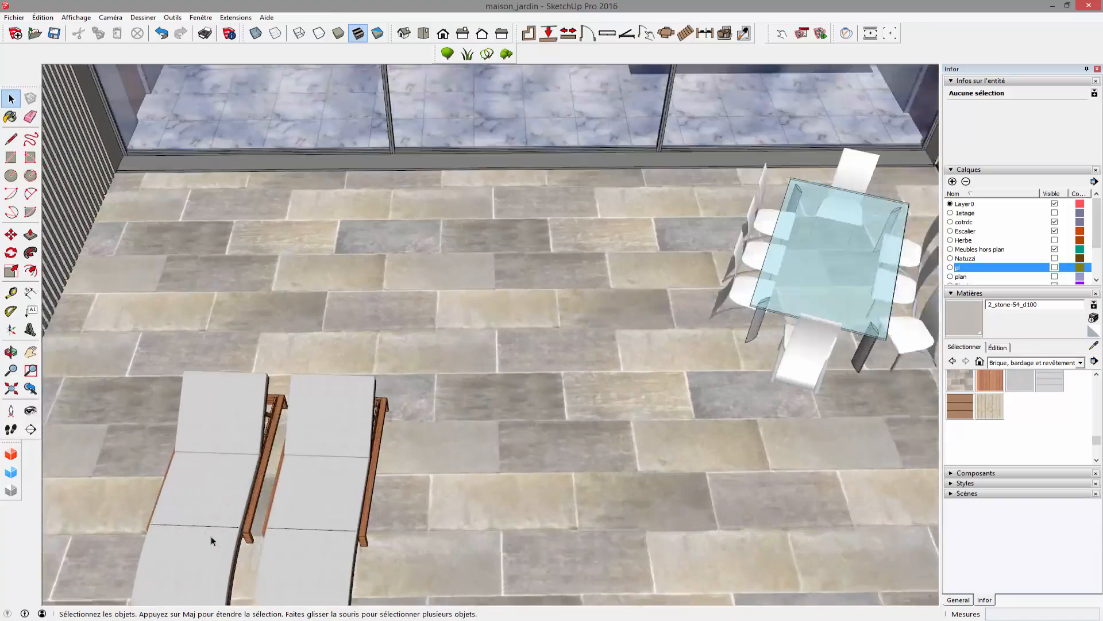
scroll(212, 536, up, 1)
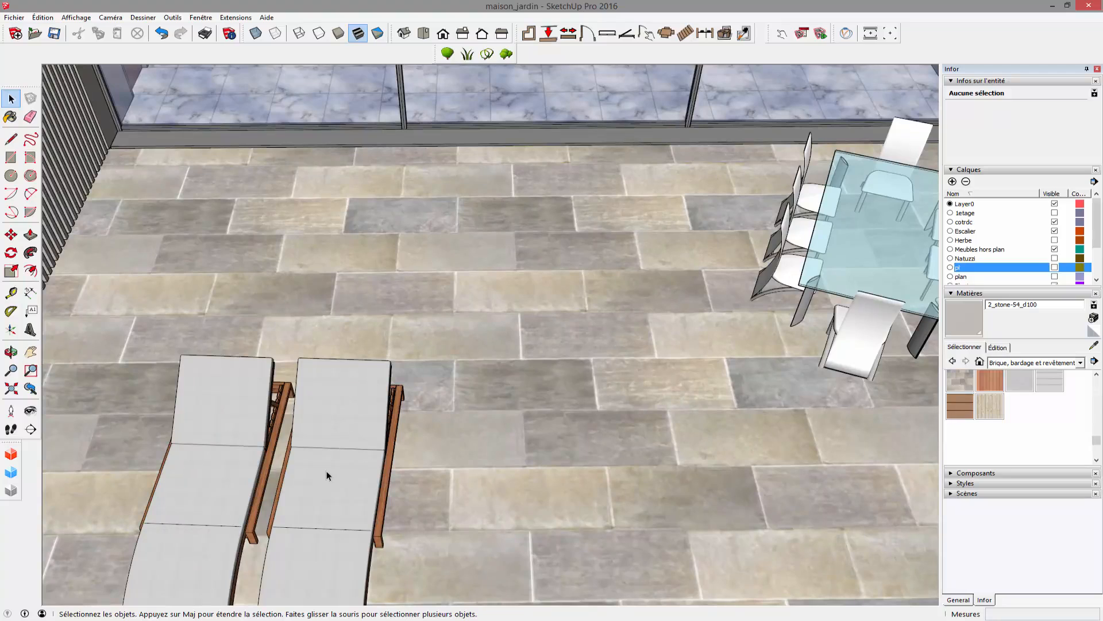
scroll(326, 471, down, 6)
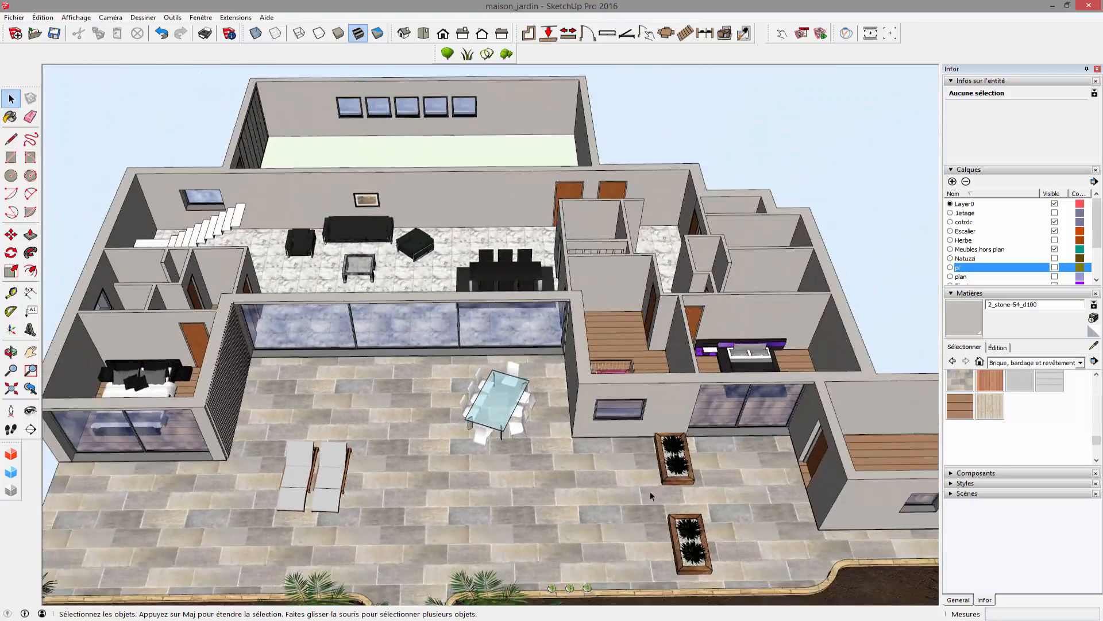
Step: Examine the room with the pink cot, the neighbouring double bedroom, and the garden beds in front of the terrace
scroll(693, 478, up, 3)
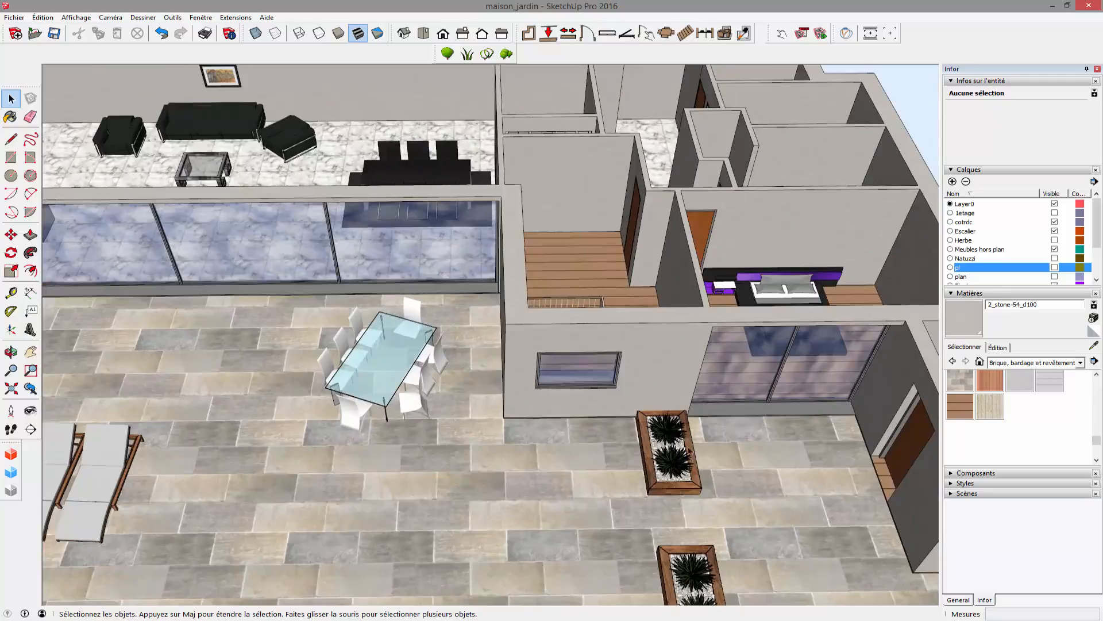
scroll(686, 446, down, 1)
middle_drag(656, 351, 615, 401)
scroll(557, 385, up, 5)
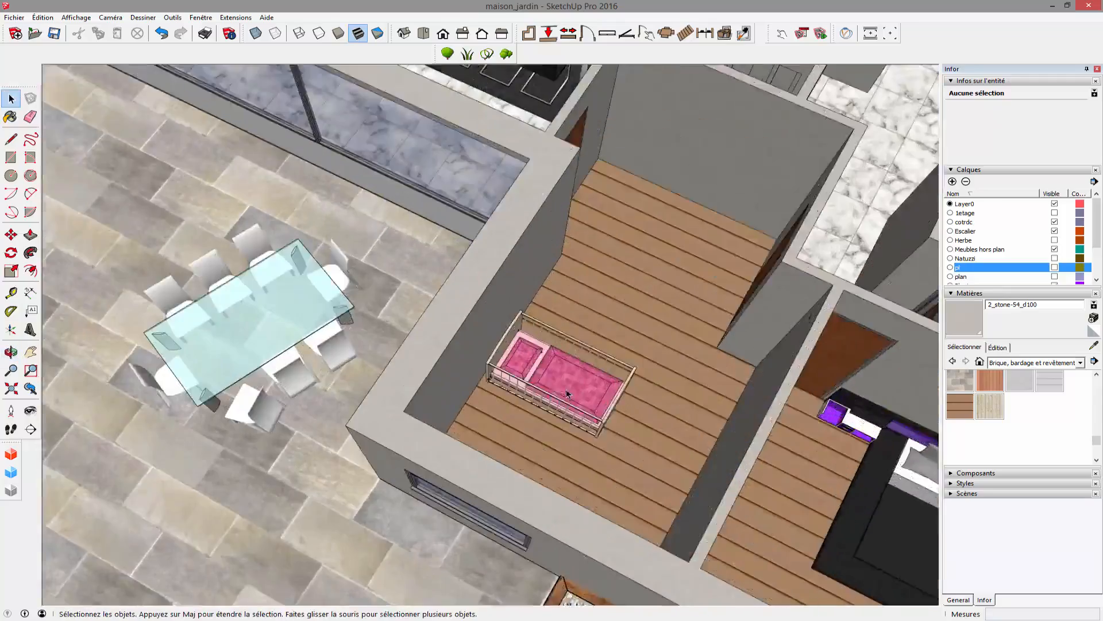
scroll(556, 385, down, 4)
scroll(803, 488, up, 5)
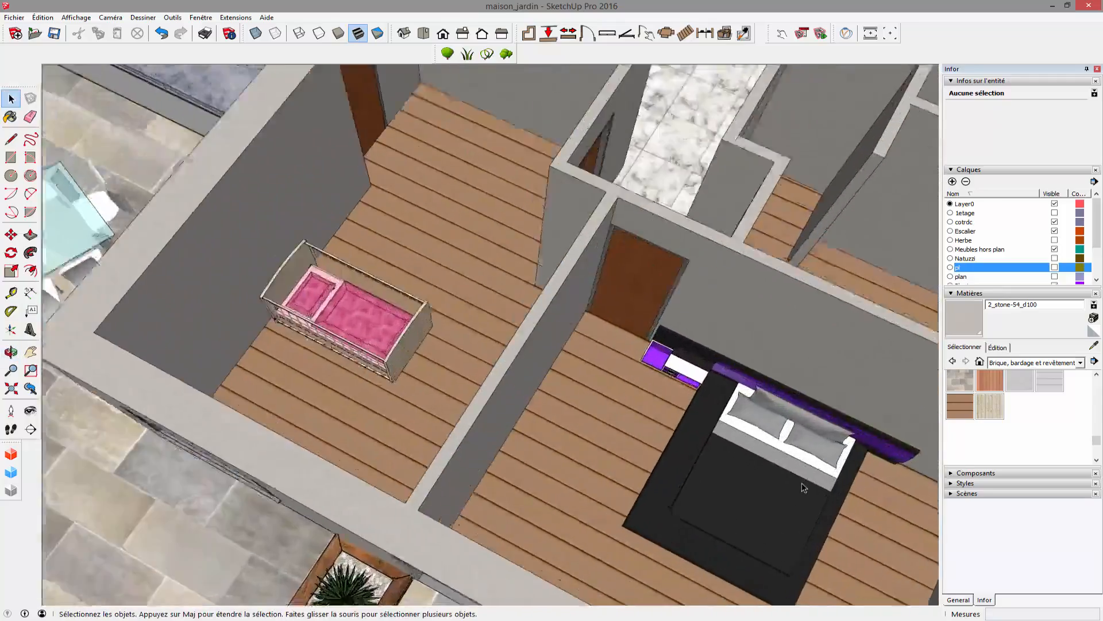
scroll(803, 487, down, 8)
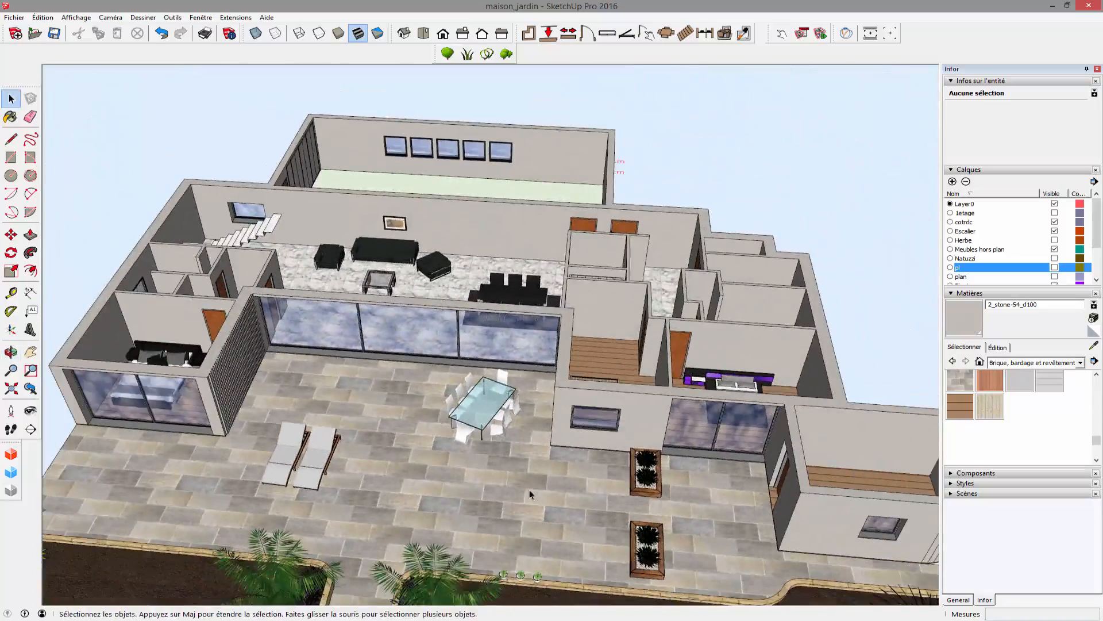
middle_drag(536, 487, 538, 482)
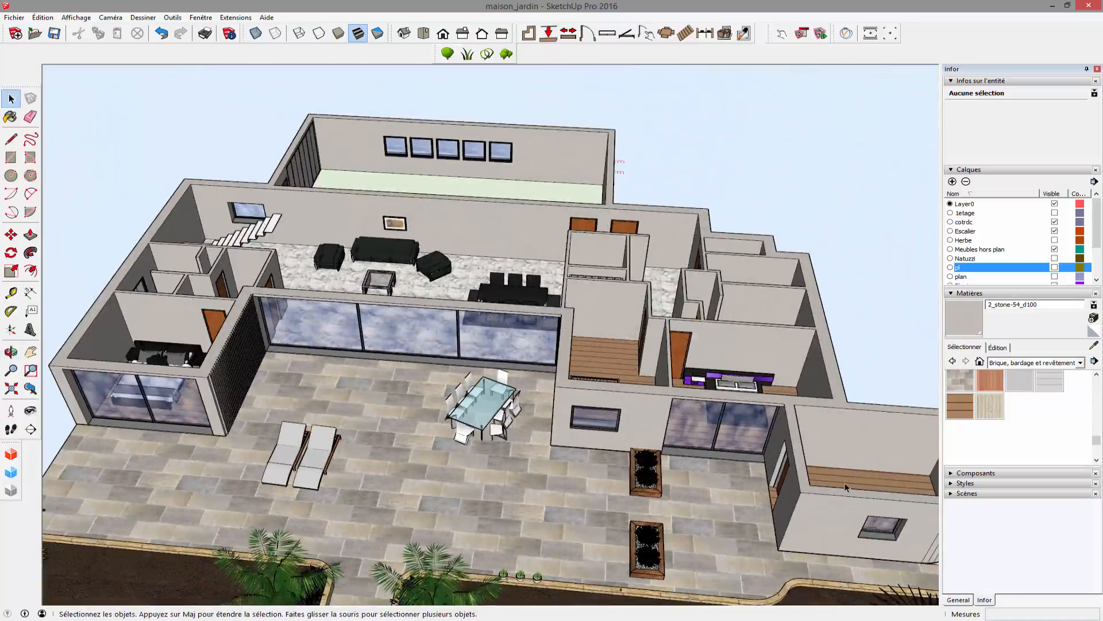
scroll(845, 482, up, 1)
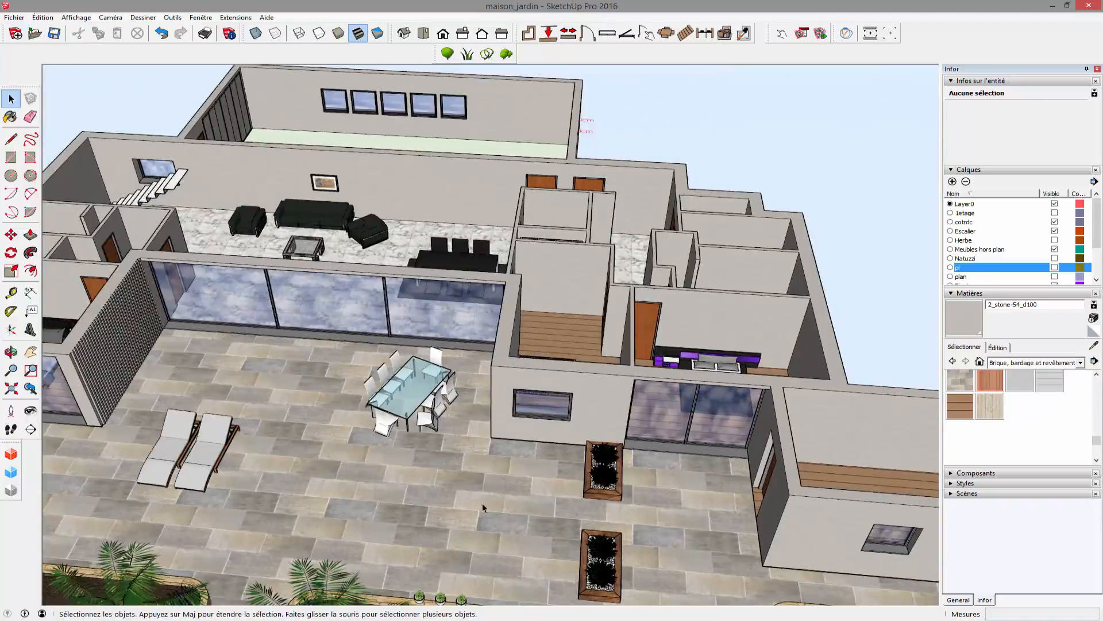
shift+middle_drag(484, 505, 666, 349)
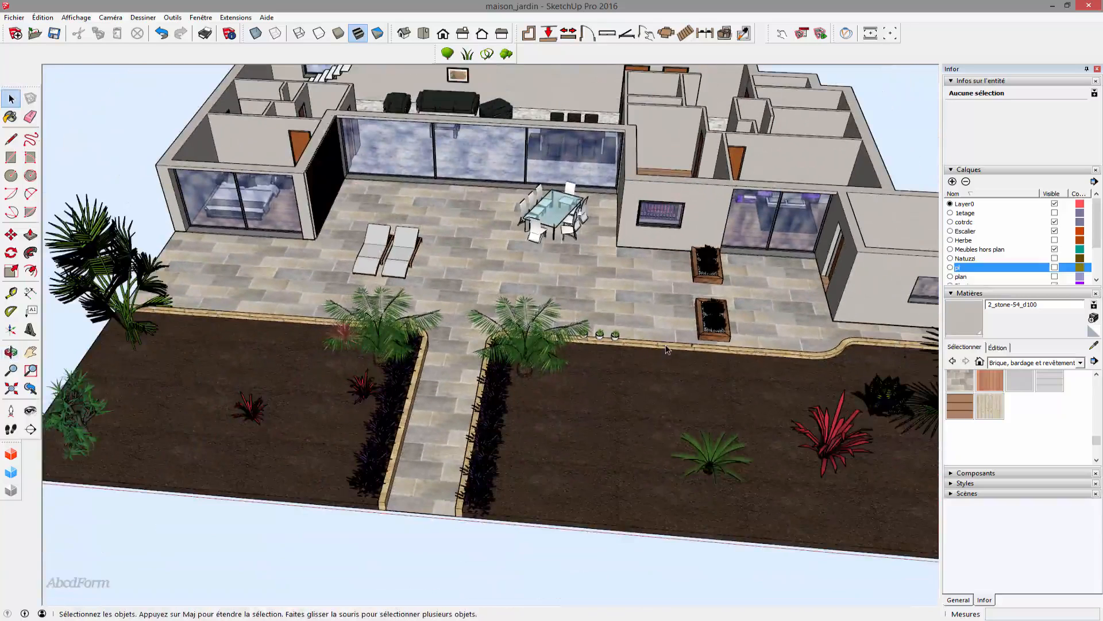
Step: Browse the materials in the Brique, bardage et revêtement collection and in the Carrelage collection
drag(1097, 440, 1097, 410)
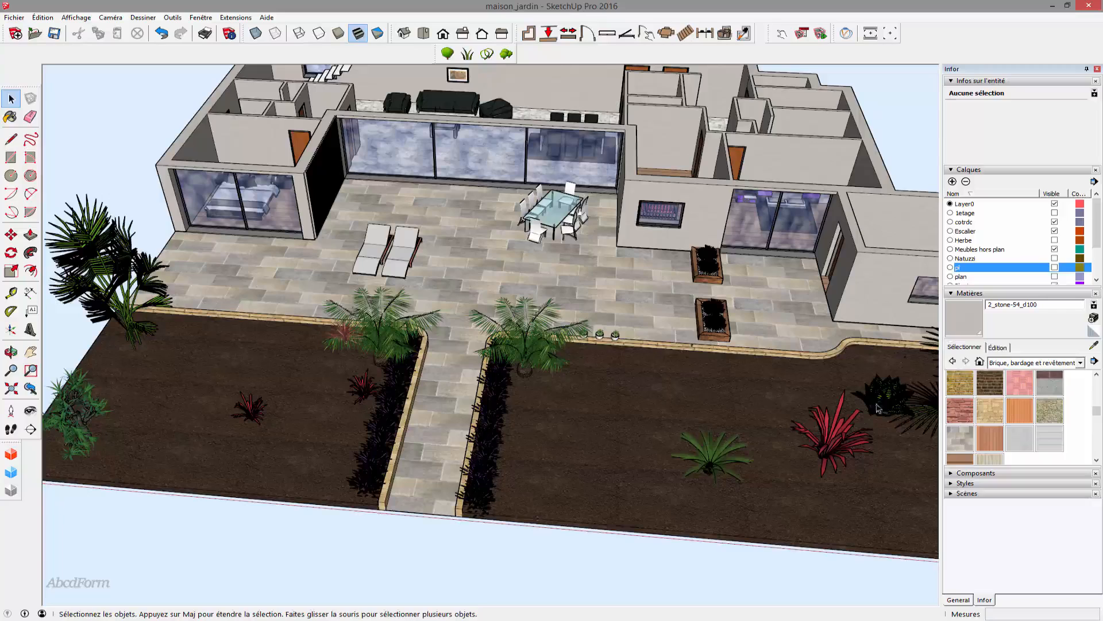
mouse_move(1098, 415)
mouse_down()
mouse_move(1097, 384)
mouse_move(1096, 425)
mouse_up()
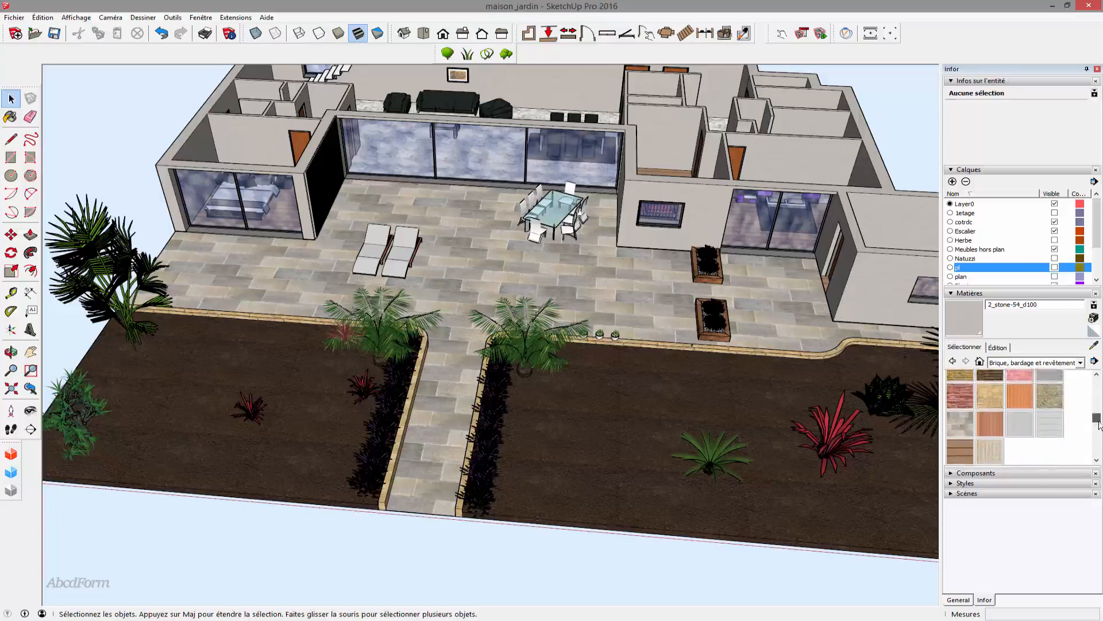
click(1080, 363)
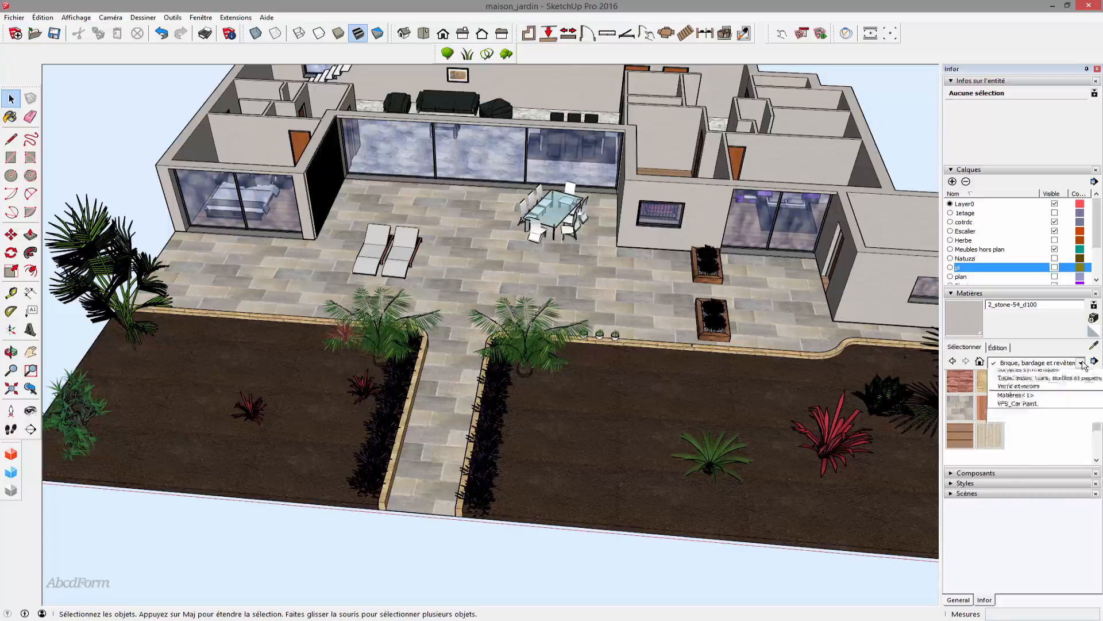
click(1034, 383)
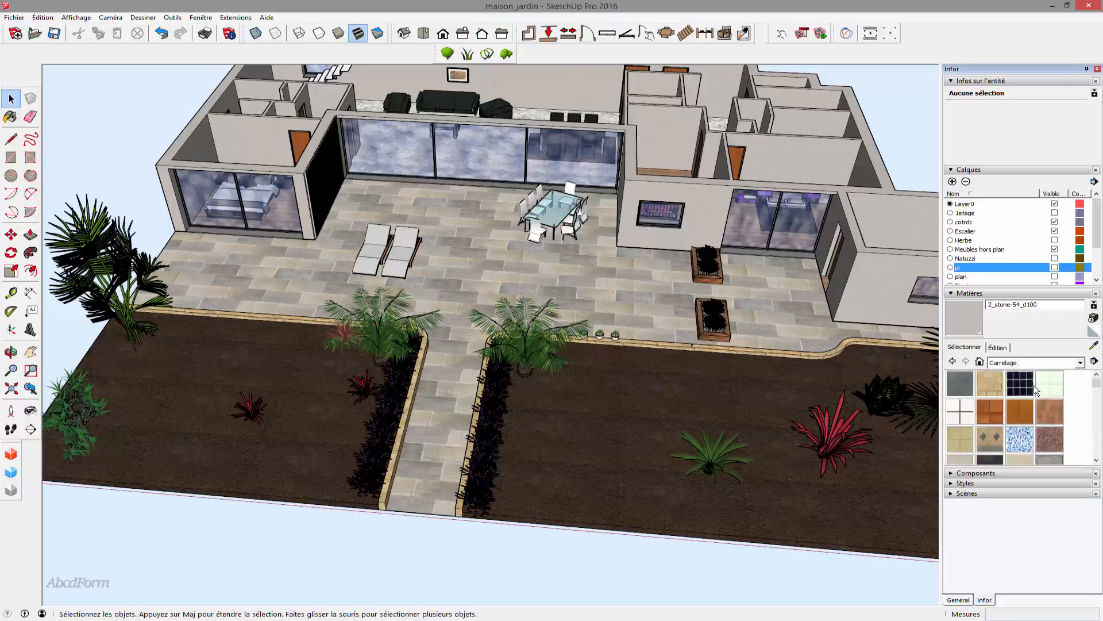
drag(1097, 381, 1096, 390)
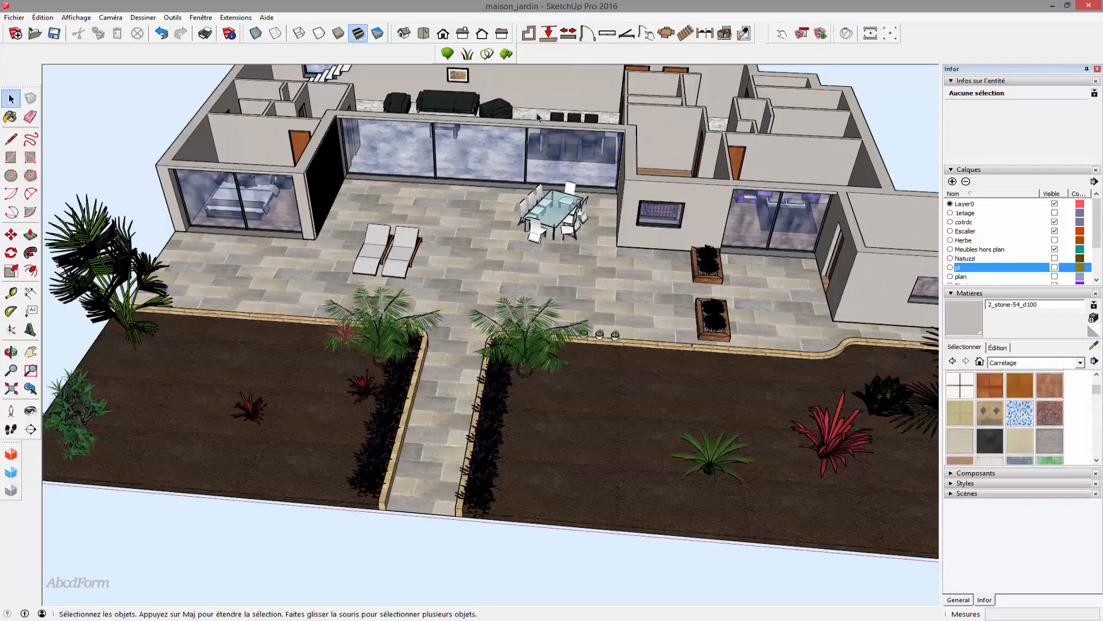
drag(1097, 390, 1097, 447)
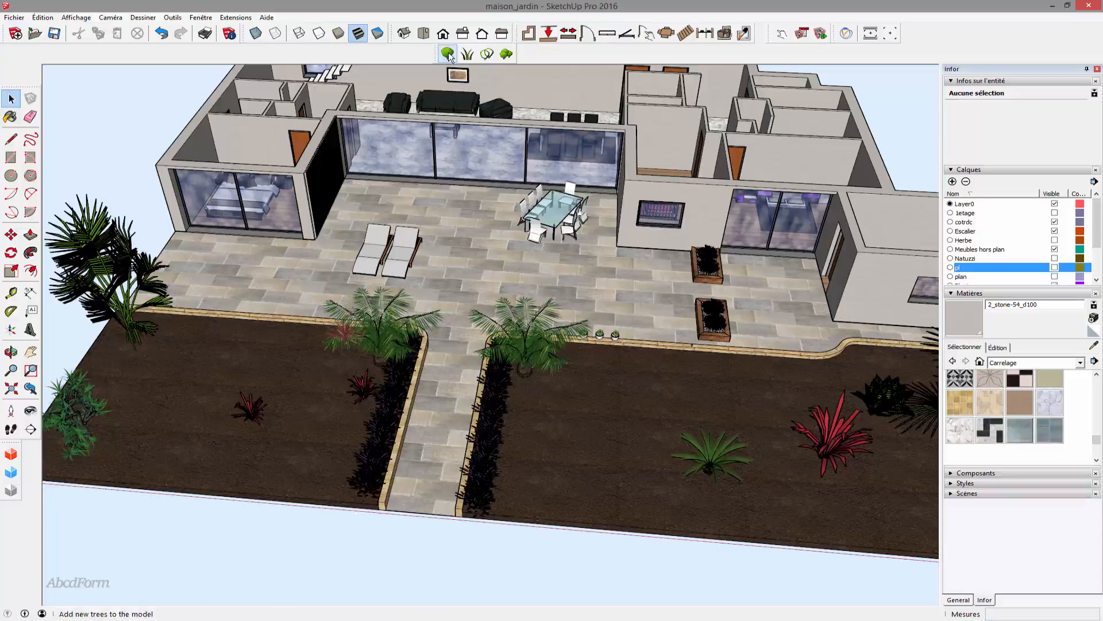
Step: Undock the 3DArcStudio 3D Tree toolbar and place it floating over the house in the model view
click(448, 54)
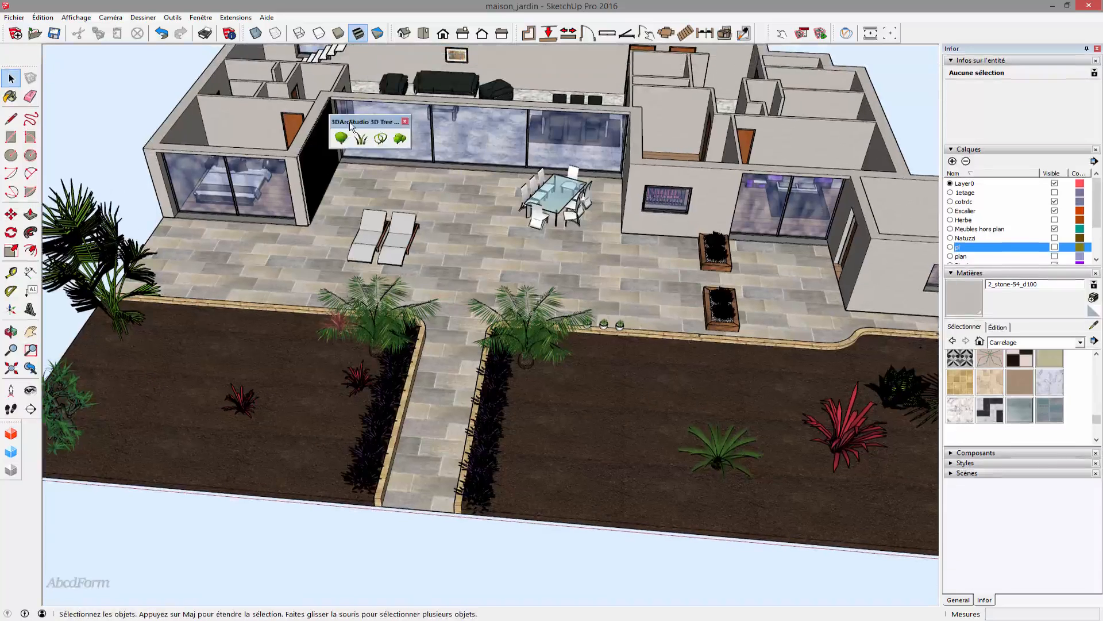
mouse_move(1102, 3)
mouse_down()
mouse_move(488, 32)
mouse_move(327, 60)
mouse_up()
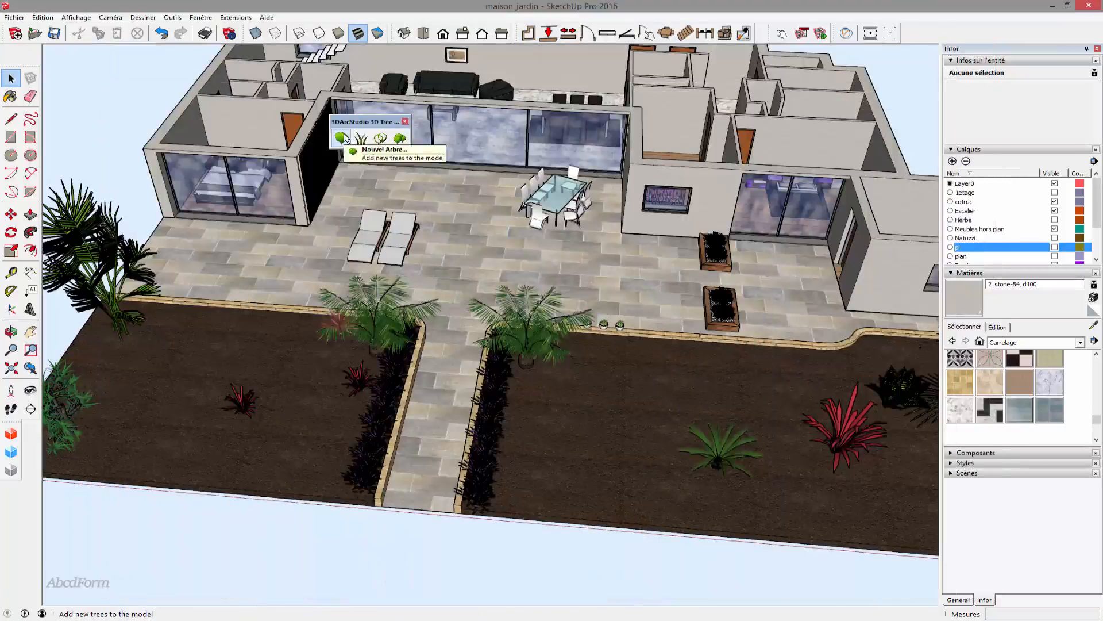
Step: Preview the tree47 Palm Tree model in the new-tree dialog without adding it, and look at the grass and proxy tools
click(343, 136)
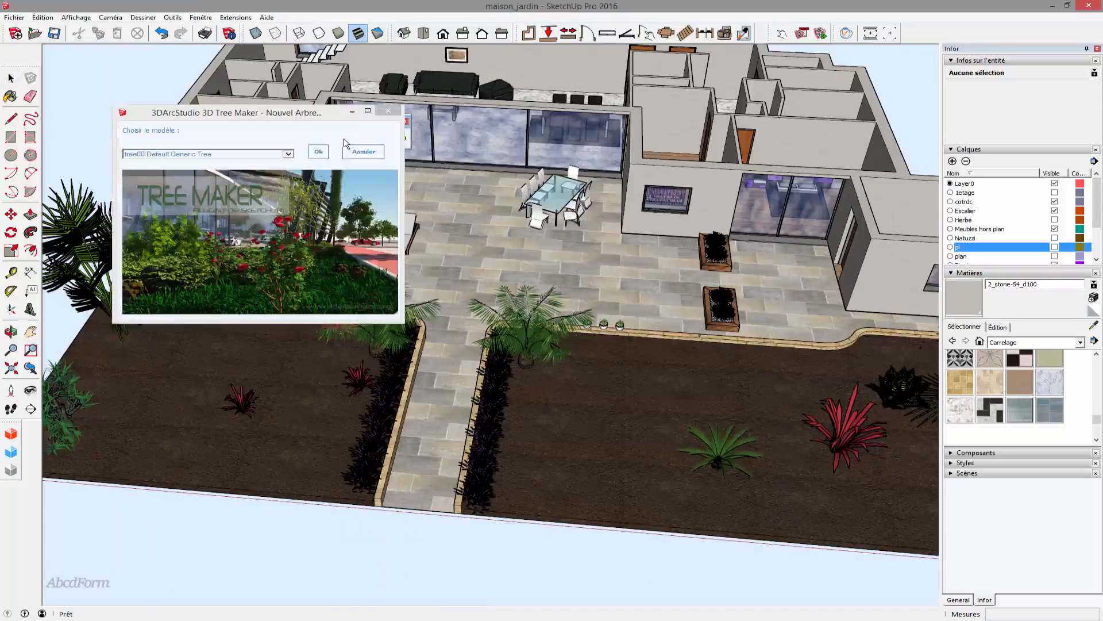
click(288, 153)
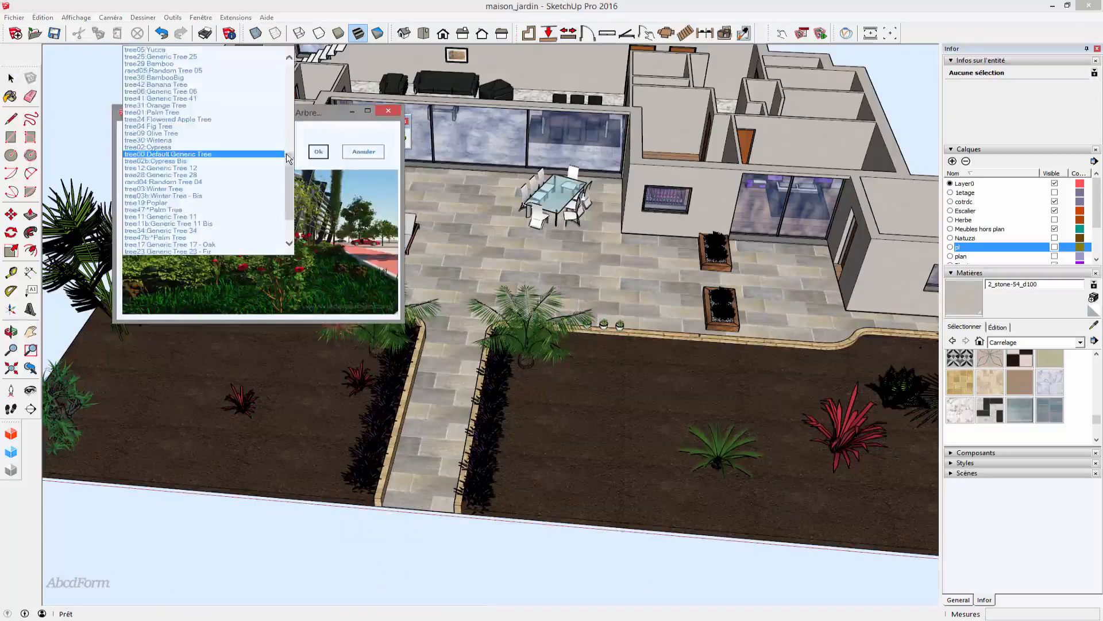
click(221, 210)
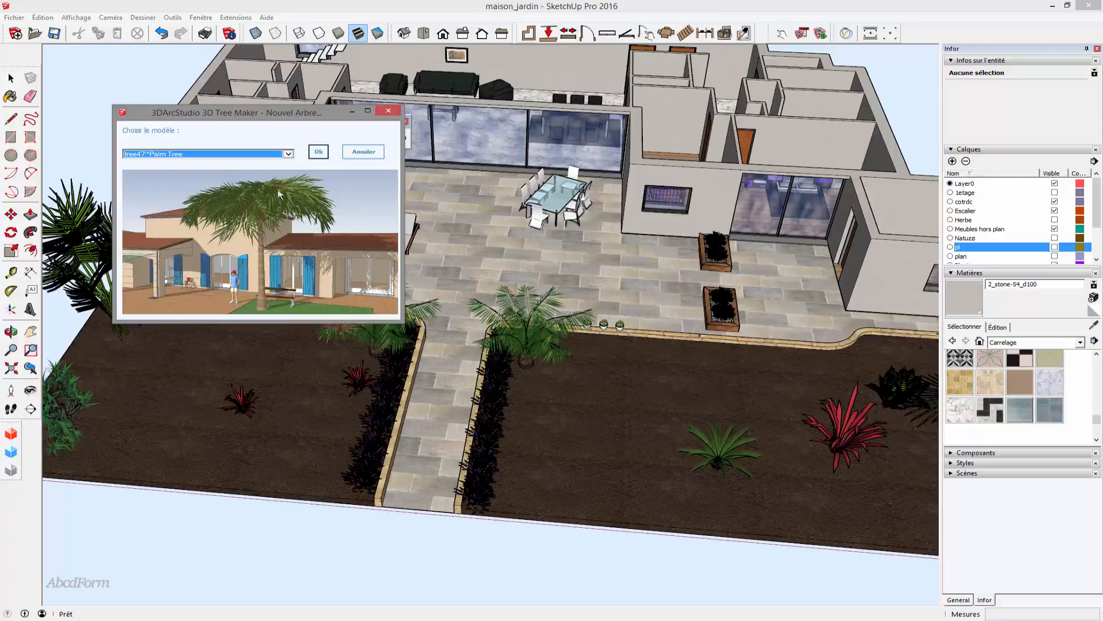
click(389, 112)
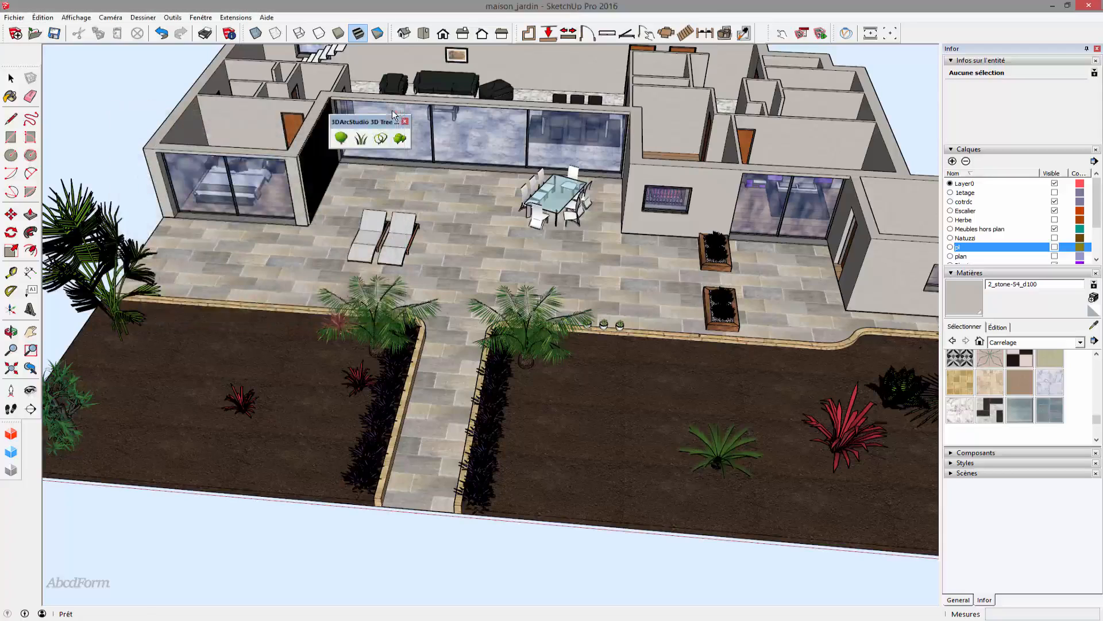
click(361, 139)
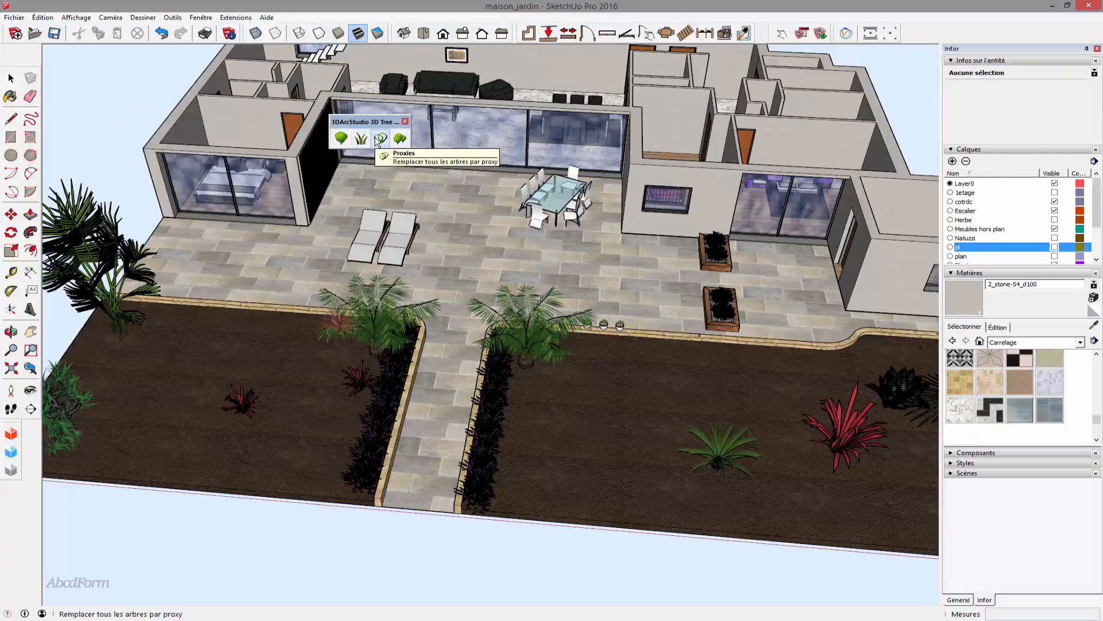
click(377, 142)
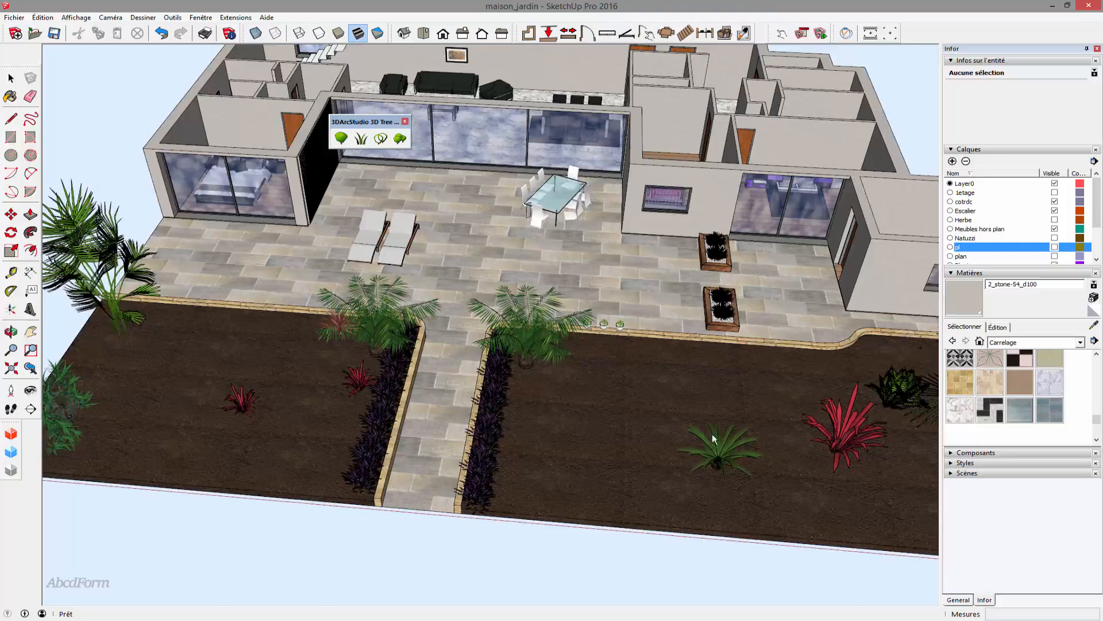
Step: Look at the context options of the green plant in the garden bed, including saving the component to a file
click(715, 457)
right_click(714, 456)
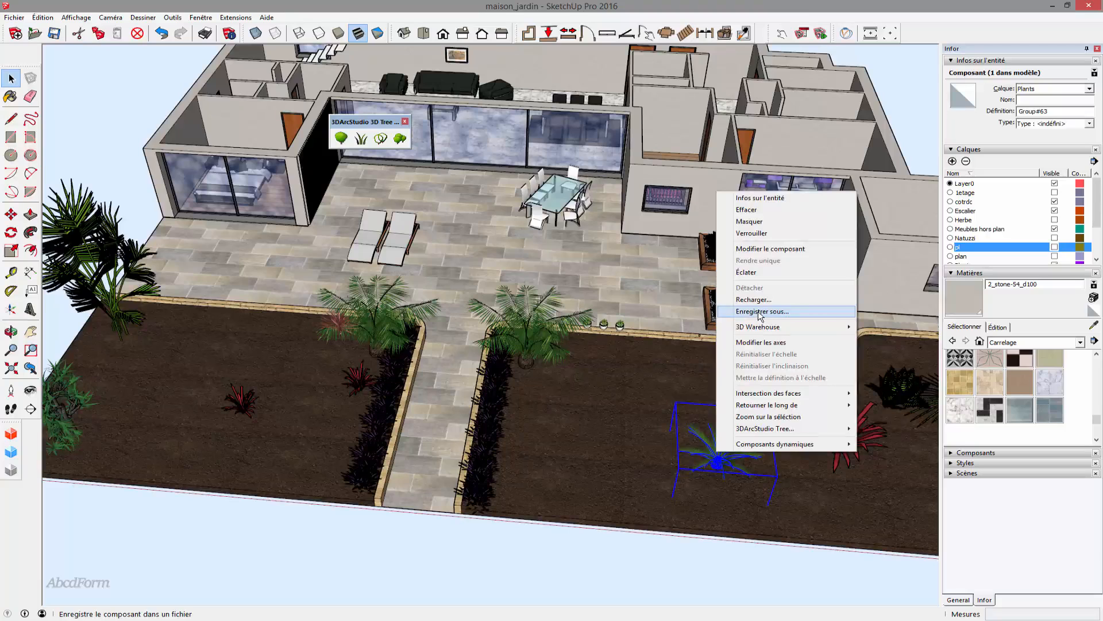
click(676, 310)
click(590, 232)
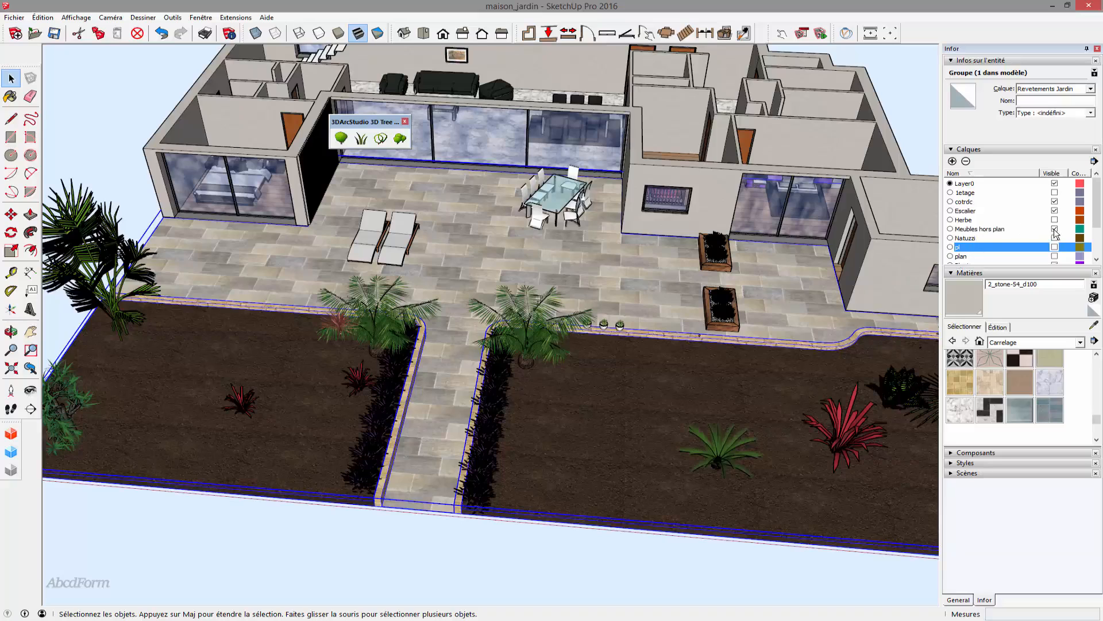
Step: Hide the Plants, Revetements Jardin and Meubles hors plan layers
drag(1094, 219, 1094, 239)
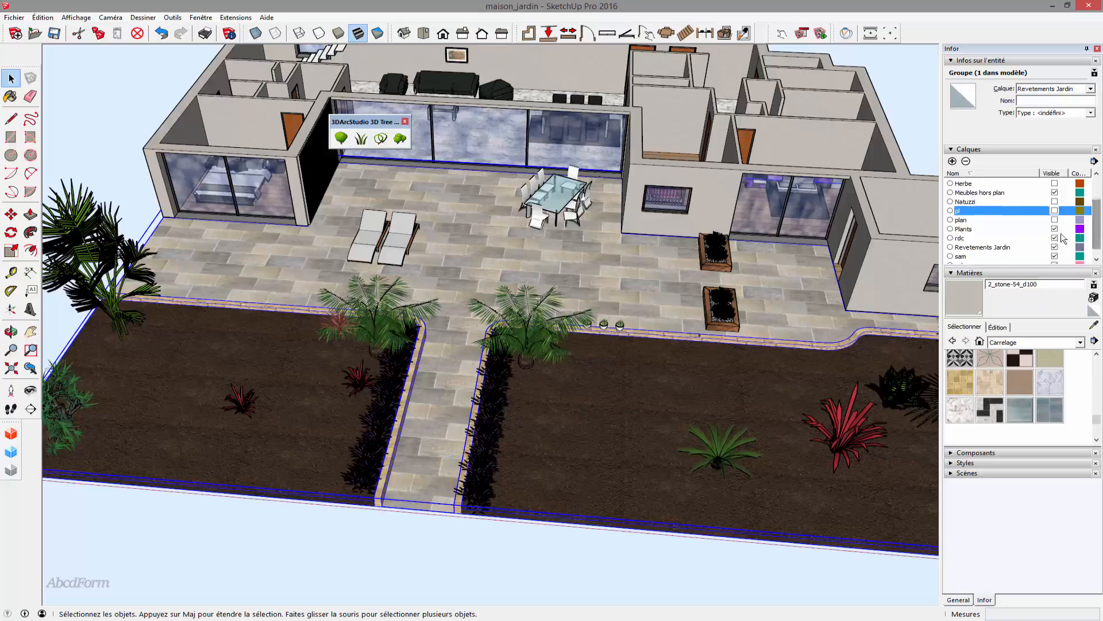
click(1055, 229)
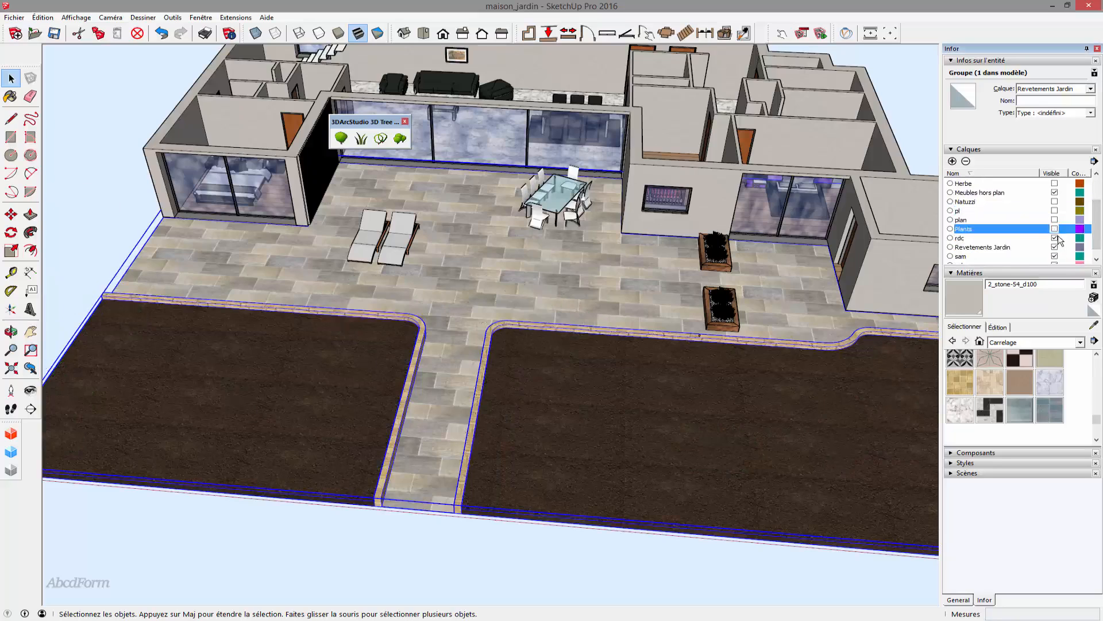
click(1055, 247)
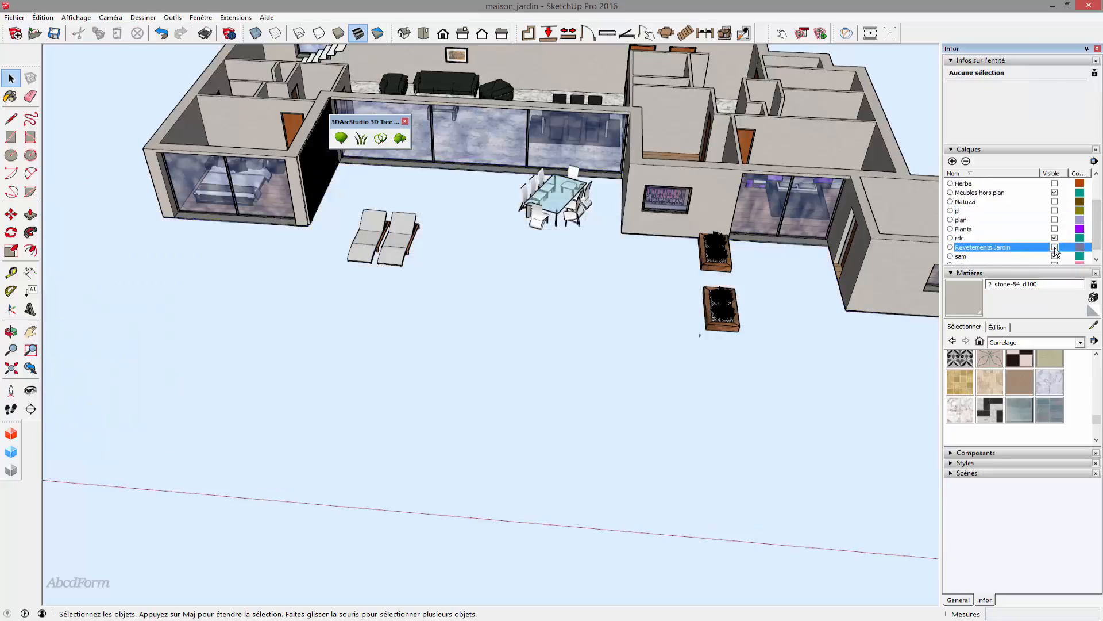
click(1055, 192)
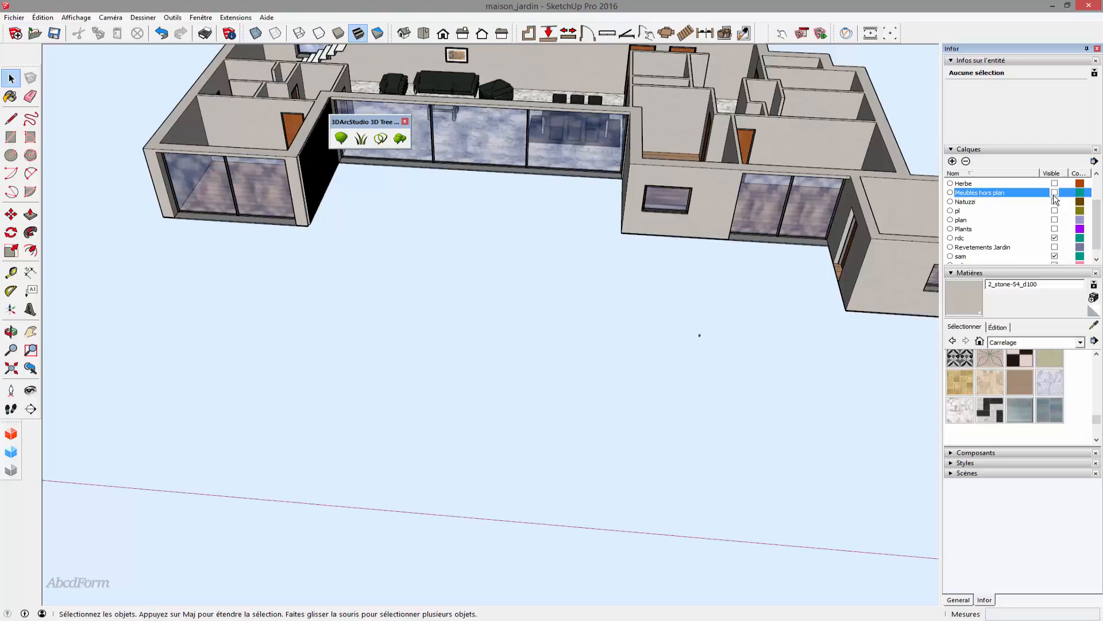
Step: Draw a ground line from the outer base corner of the projecting glazed bedroom along the green axis, ending just before the red axis
middle_drag(341, 395, 670, 382)
scroll(515, 247, up, 4)
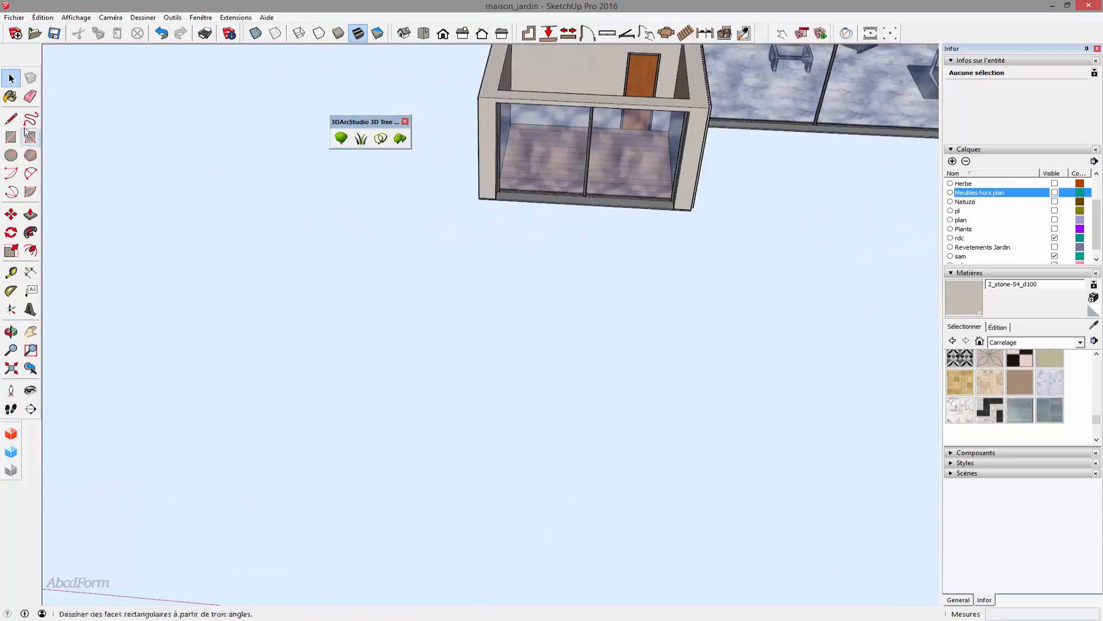
key(l)
scroll(495, 216, up, 5)
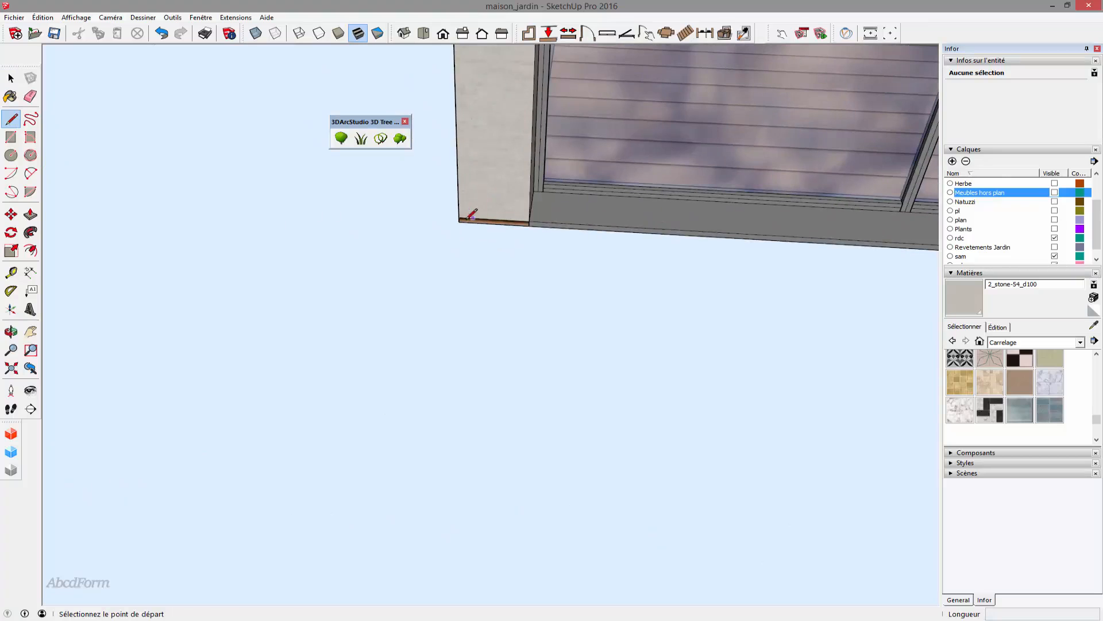
click(460, 221)
scroll(451, 316, down, 3)
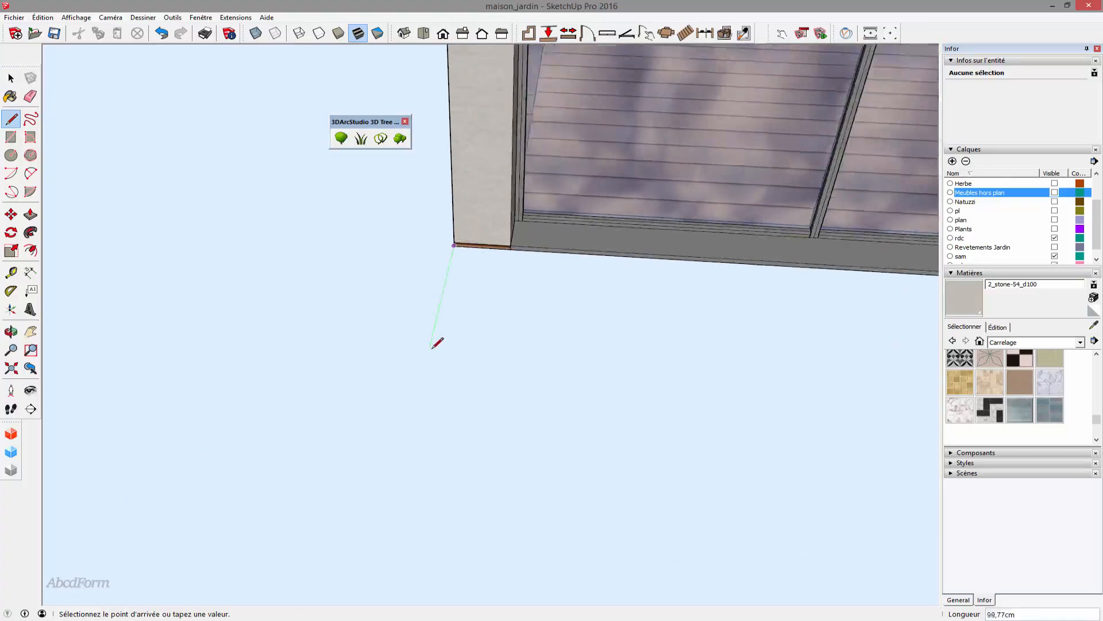
scroll(435, 349, down, 3)
shift+middle_drag(408, 435, 421, 253)
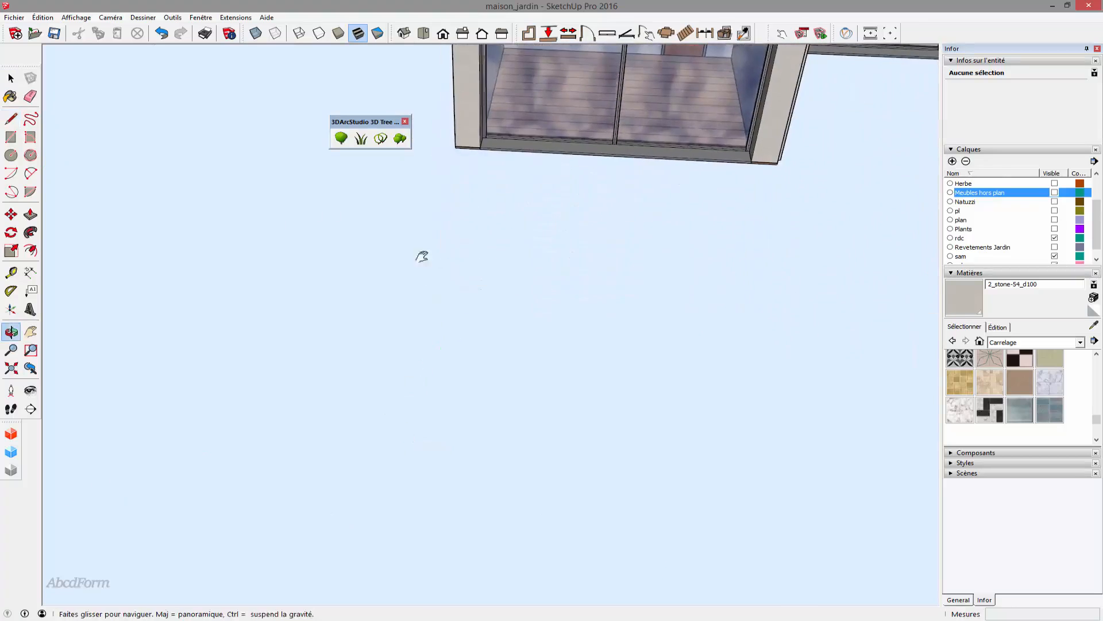
scroll(402, 465, down, 2)
shift+middle_drag(401, 463, 419, 308)
scroll(412, 345, down, 3)
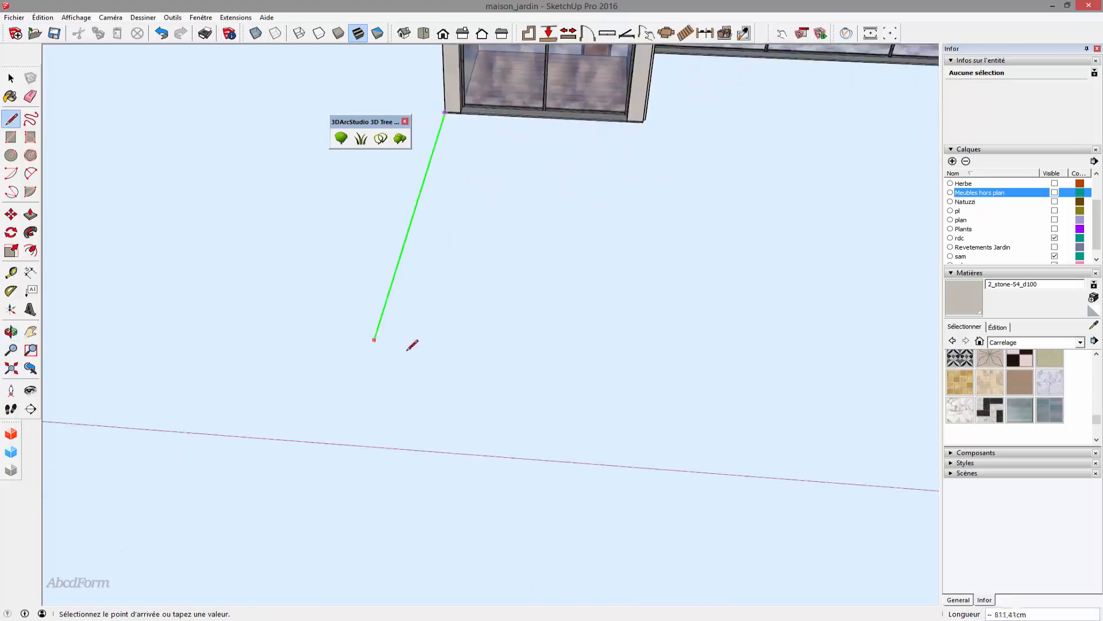
click(351, 428)
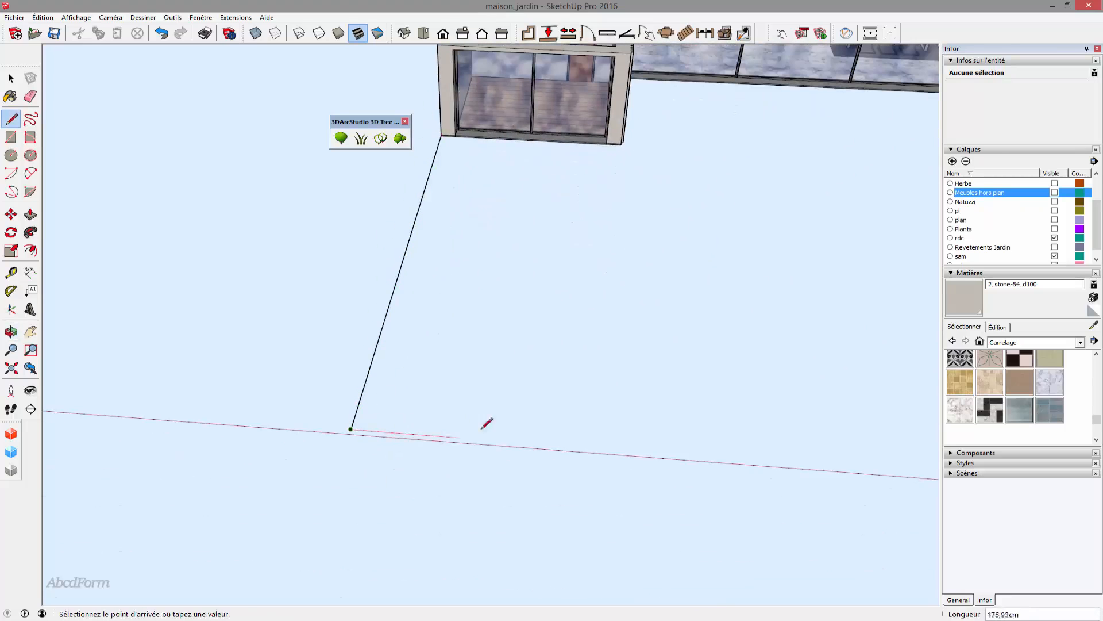
Step: Draw the front edge of the ground outline parallel to the red axis, ending in line with the curved-wall room's outer side
middle_drag(739, 448, 313, 408)
middle_drag(812, 444, 438, 470)
middle_drag(831, 477, 677, 295)
middle_drag(680, 254, 520, 255)
key(Escape)
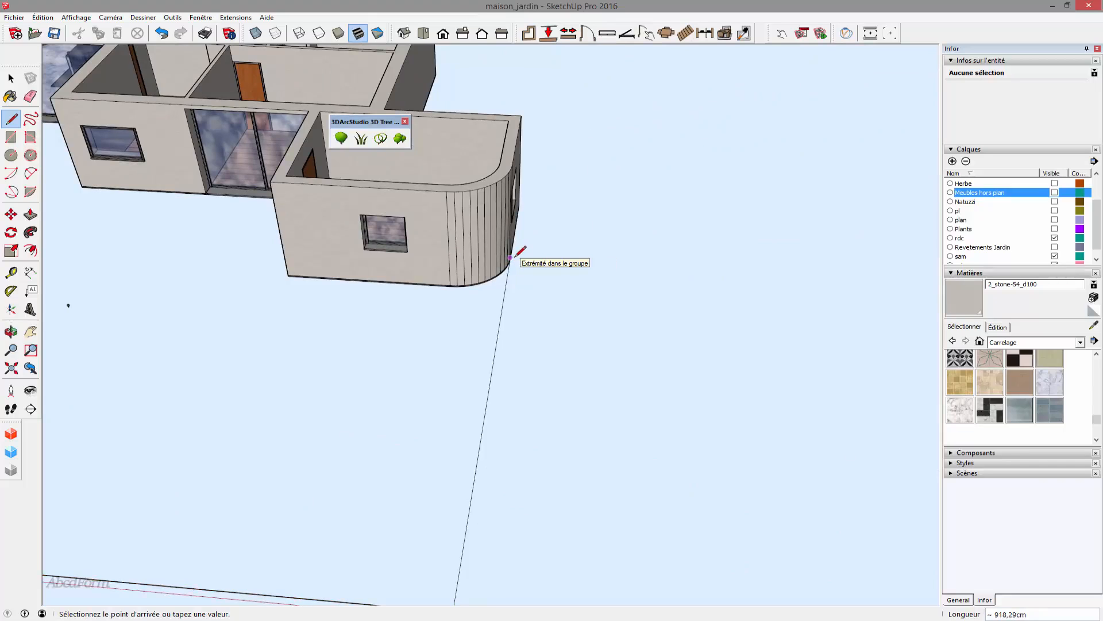
Step: Draw the side edge of the outline back past the curved-wall room and continue the outline along the house's base
middle_drag(520, 251, 328, 279)
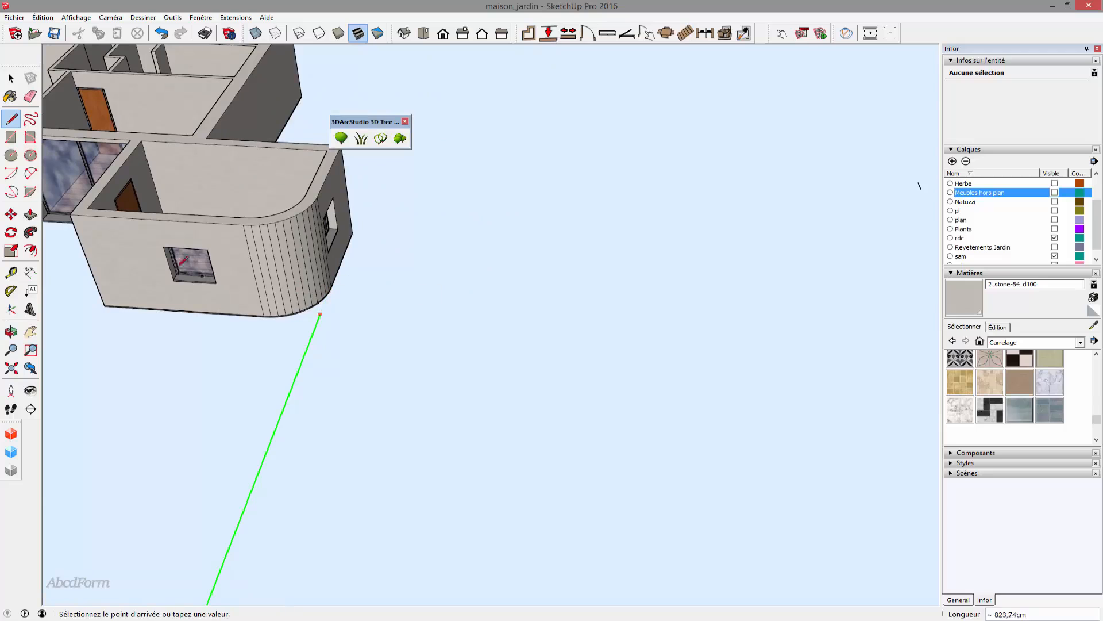
shift+middle_drag(159, 281, 551, 362)
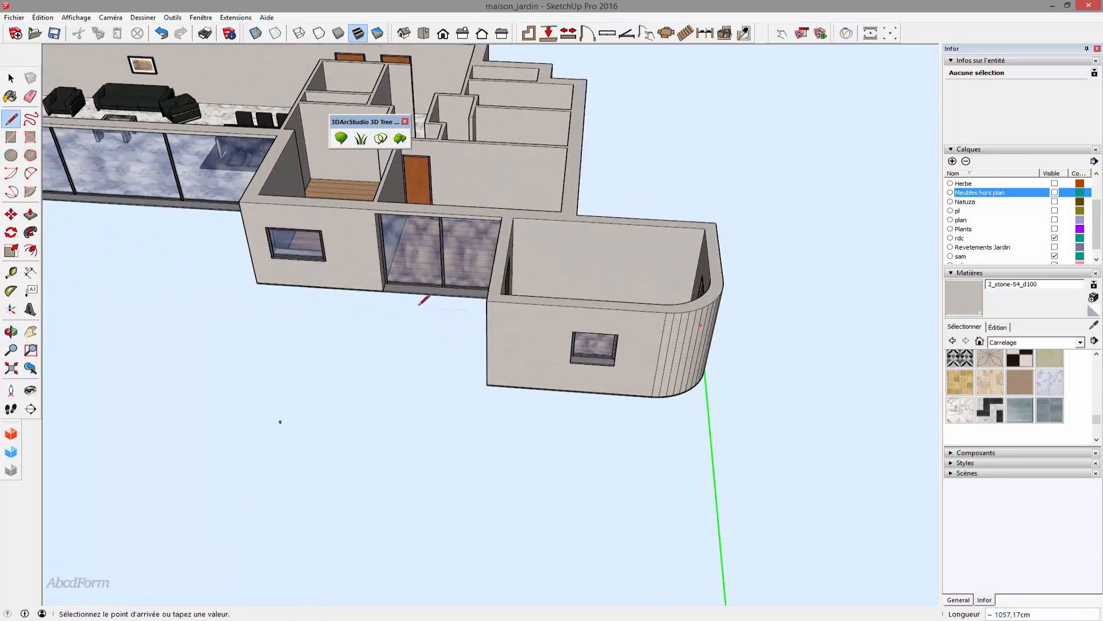
scroll(424, 300, up, 4)
scroll(430, 293, up, 2)
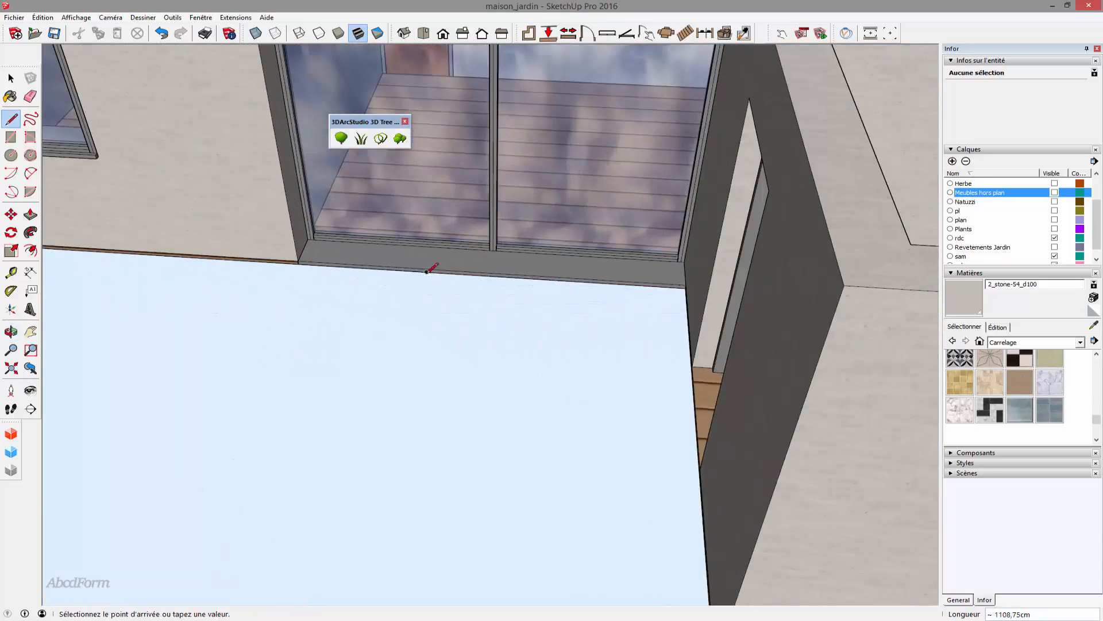
scroll(449, 271, down, 4)
middle_drag(448, 271, 643, 362)
scroll(652, 370, up, 3)
click(650, 373)
Step: Trace the base of the recessed living-room facade and the projecting bedroom, closing the outline at its starting corner into a ground face
middle_drag(632, 300, 606, 347)
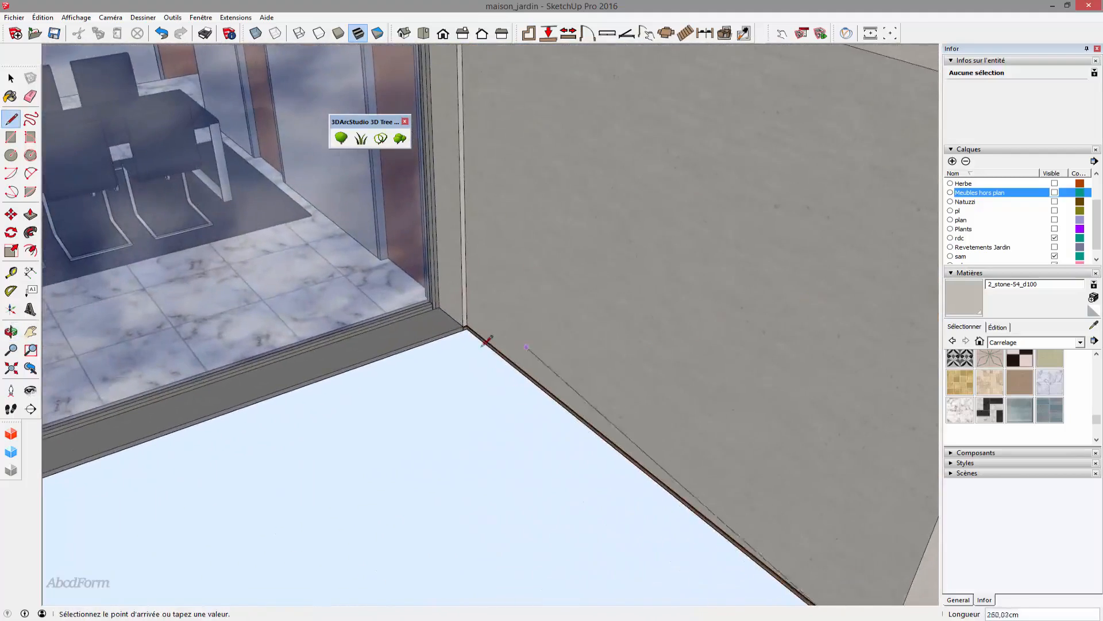
scroll(486, 341, up, 5)
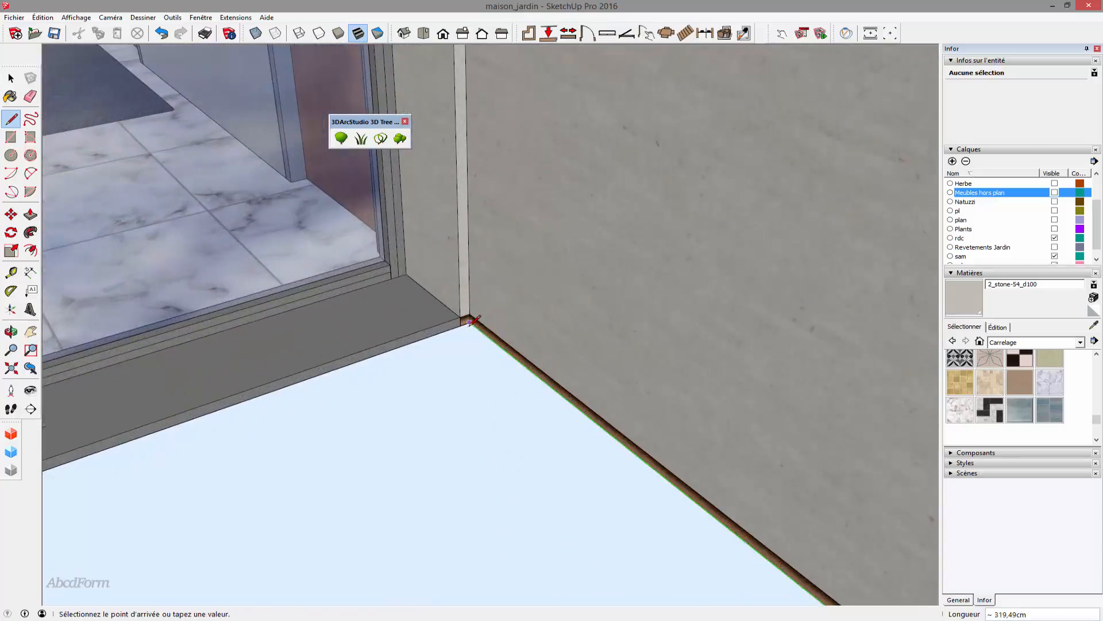
click(469, 320)
middle_drag(436, 338, 540, 396)
scroll(240, 349, up, 5)
scroll(218, 301, down, 8)
click(502, 420)
middle_drag(270, 414, 247, 451)
click(247, 455)
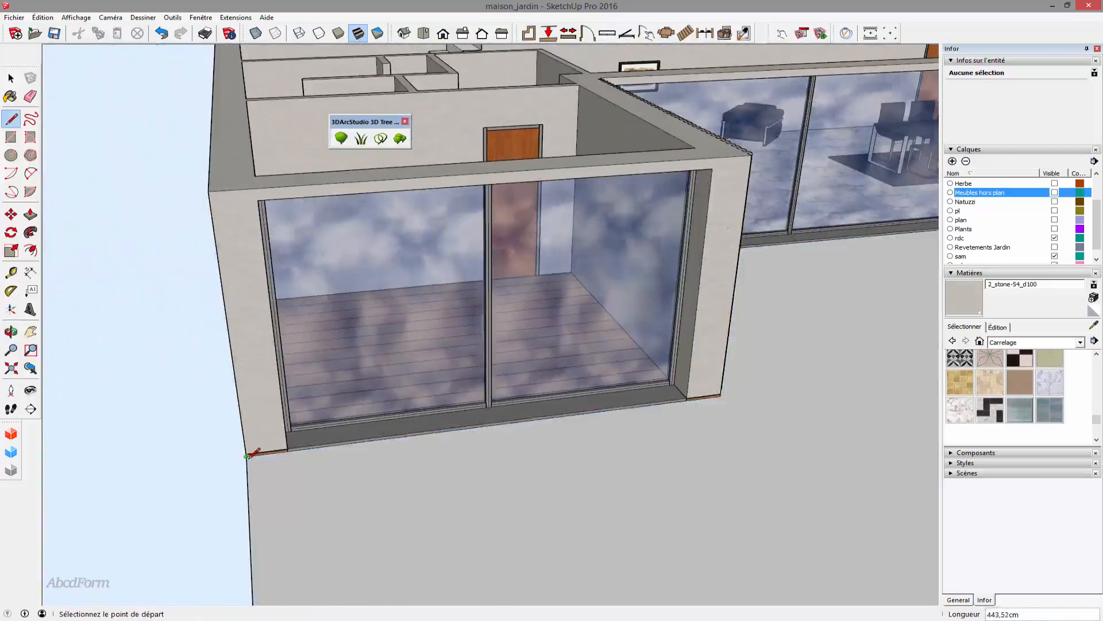
scroll(247, 455, down, 6)
key(space)
Step: Examine the ground face in front of the house and the small object lying on it
middle_drag(433, 464, 641, 462)
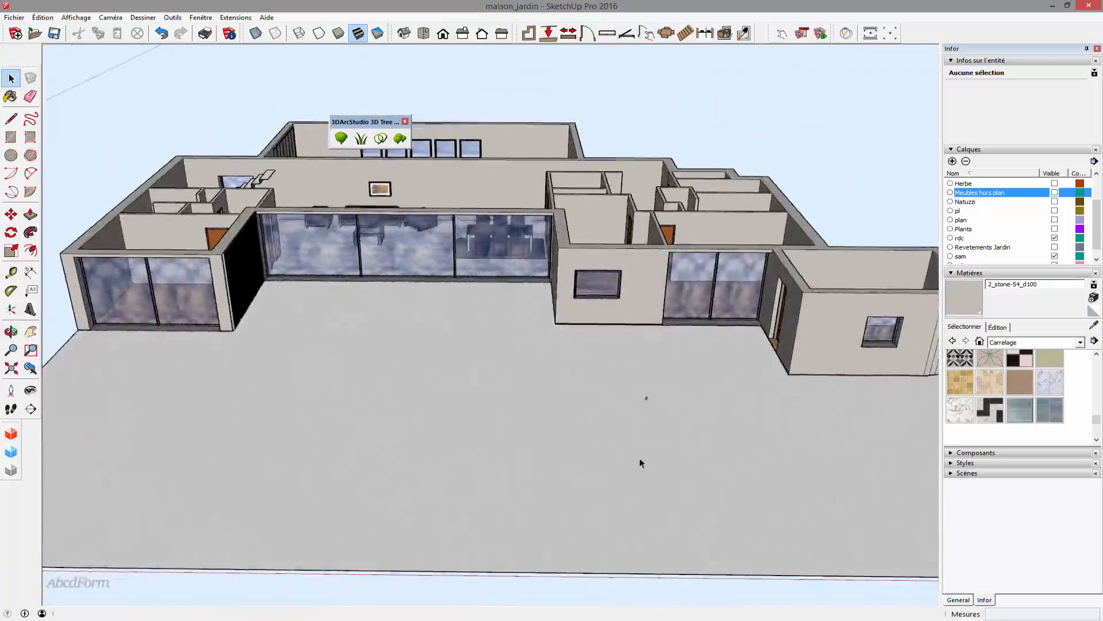
scroll(641, 462, down, 2)
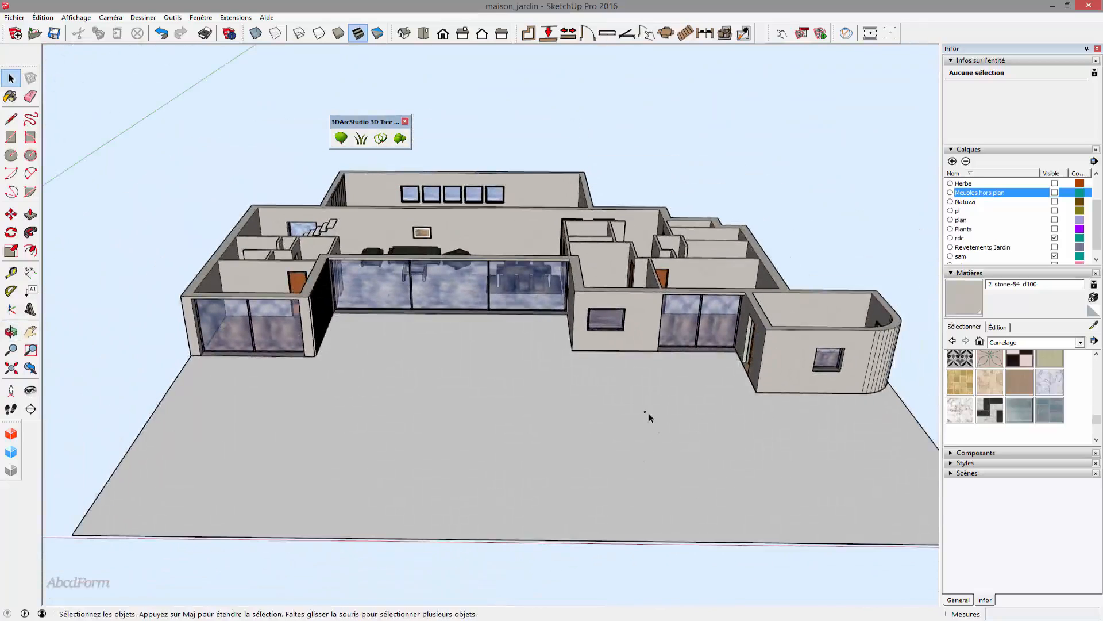
scroll(648, 414, up, 6)
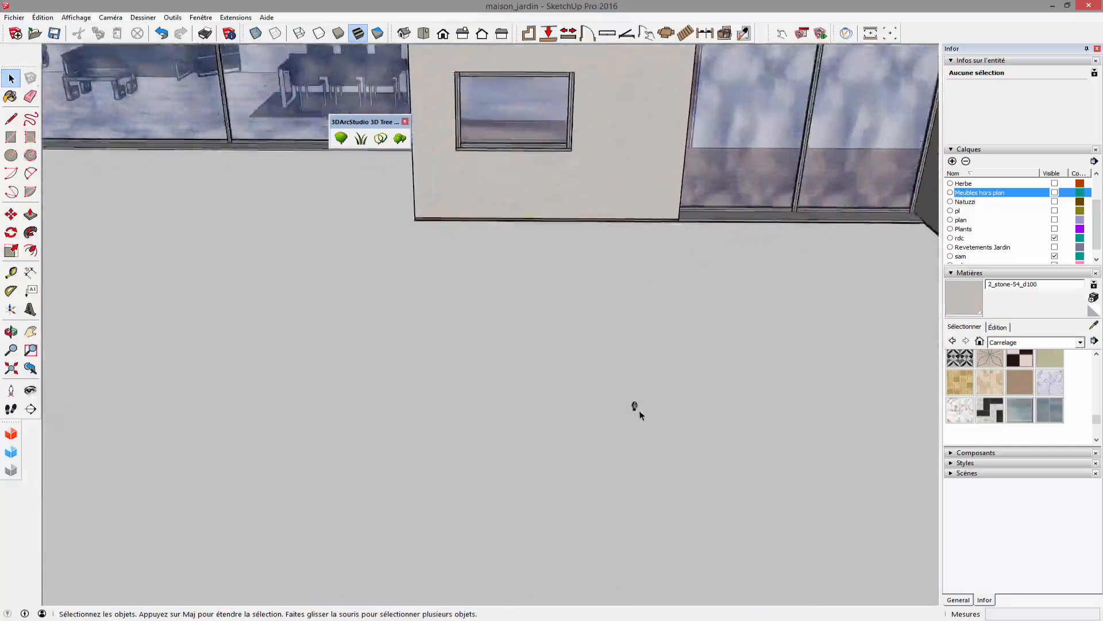
scroll(640, 412, up, 4)
scroll(633, 400, up, 1)
scroll(634, 402, down, 5)
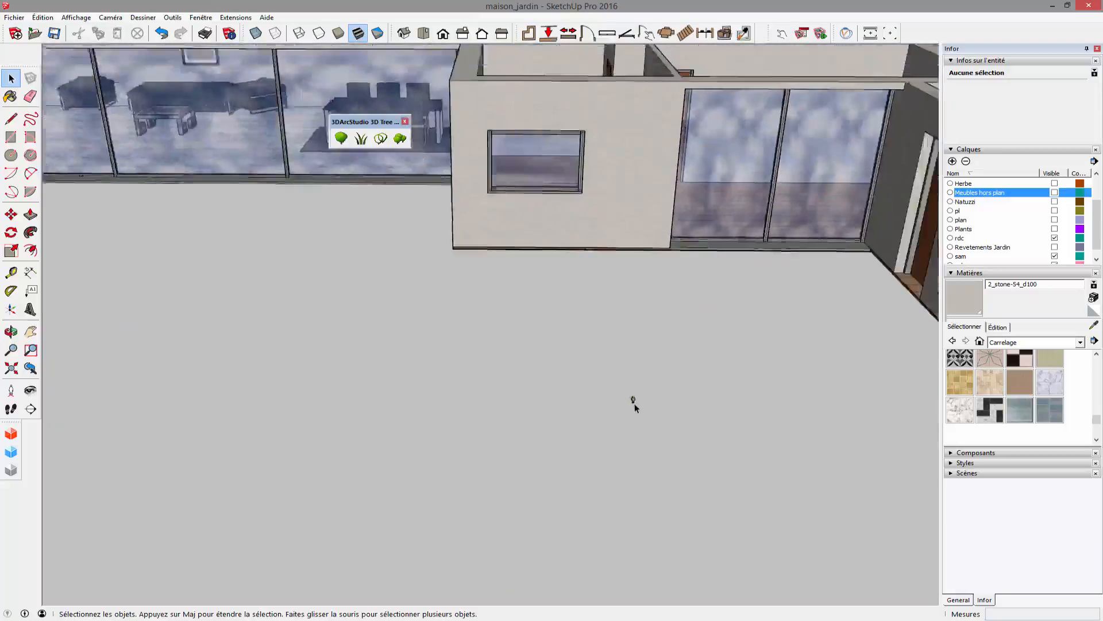
scroll(634, 404, down, 7)
shift+middle_drag(460, 473, 636, 484)
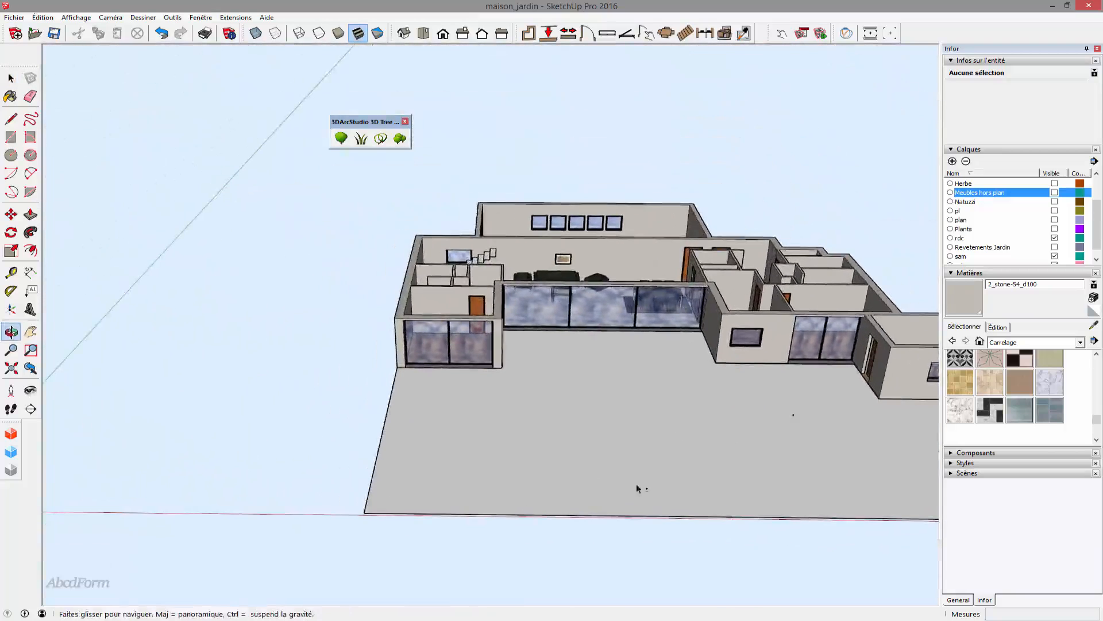
scroll(455, 424, up, 2)
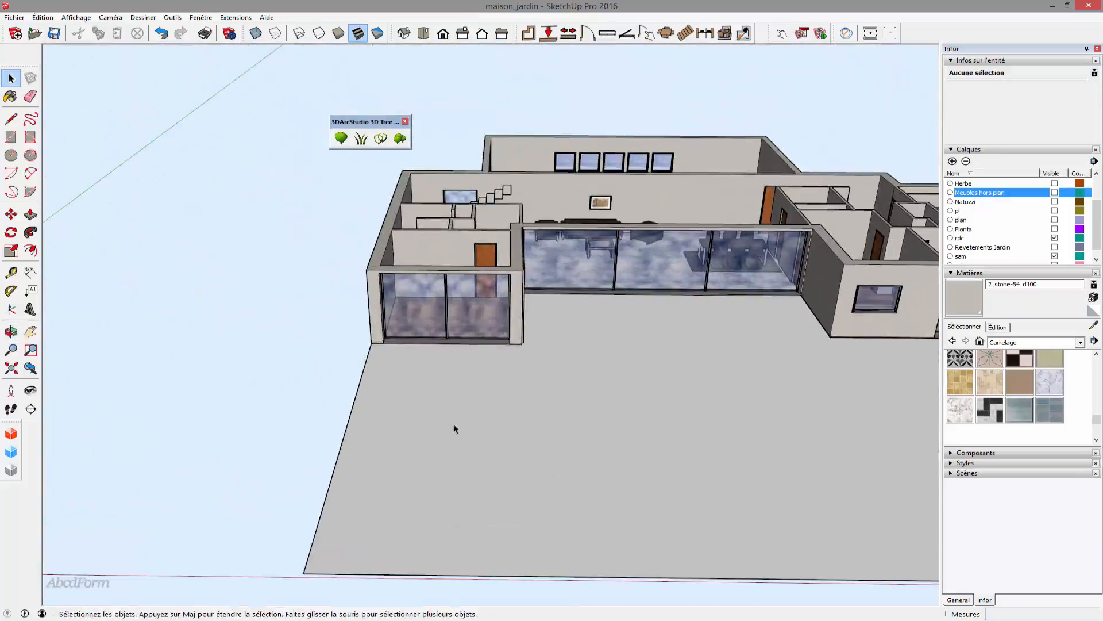
Step: Draw a dividing line across the full width of the ground face, parallel to the red axis, between terrace and garden
key(l)
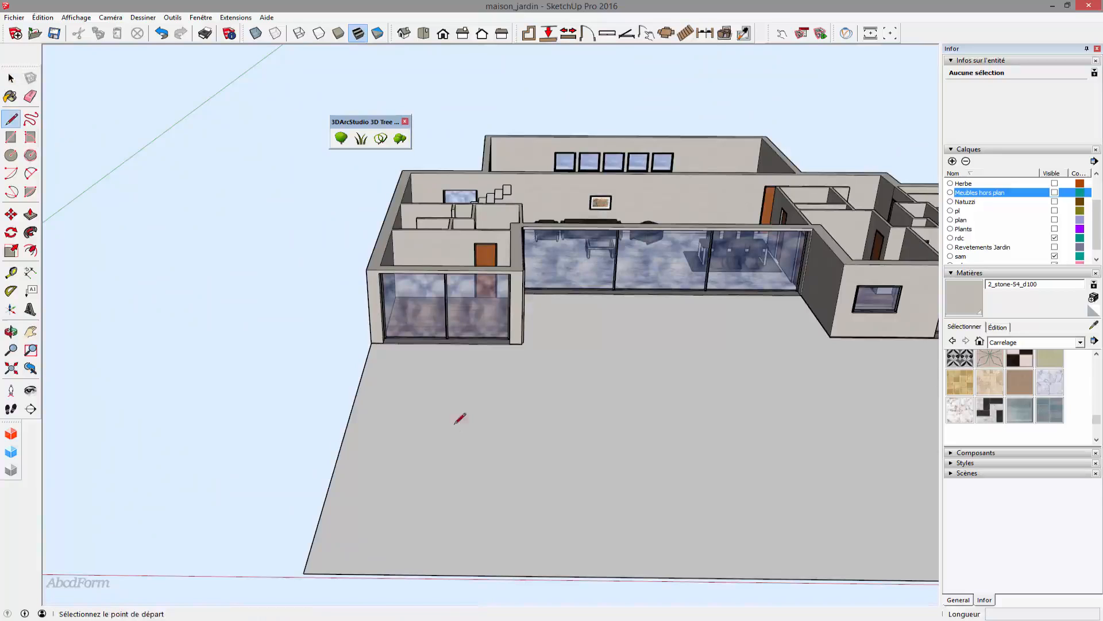
click(350, 413)
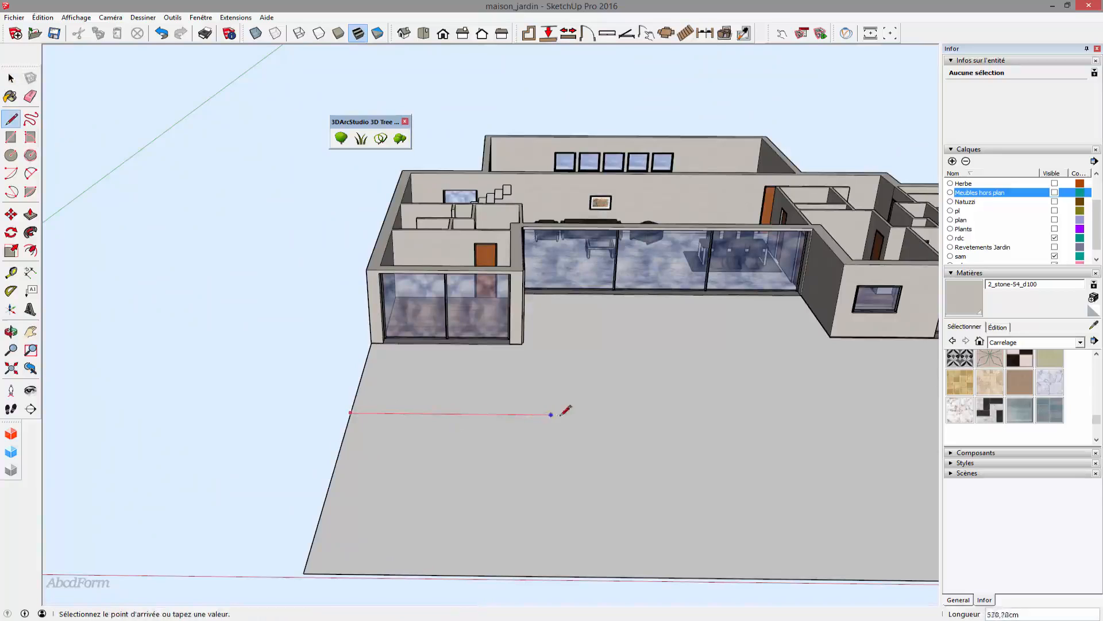
mouse_move(575, 414)
middle_down()
mouse_move(793, 419)
mouse_move(736, 419)
mouse_move(737, 431)
mouse_move(763, 370)
middle_up()
click(934, 427)
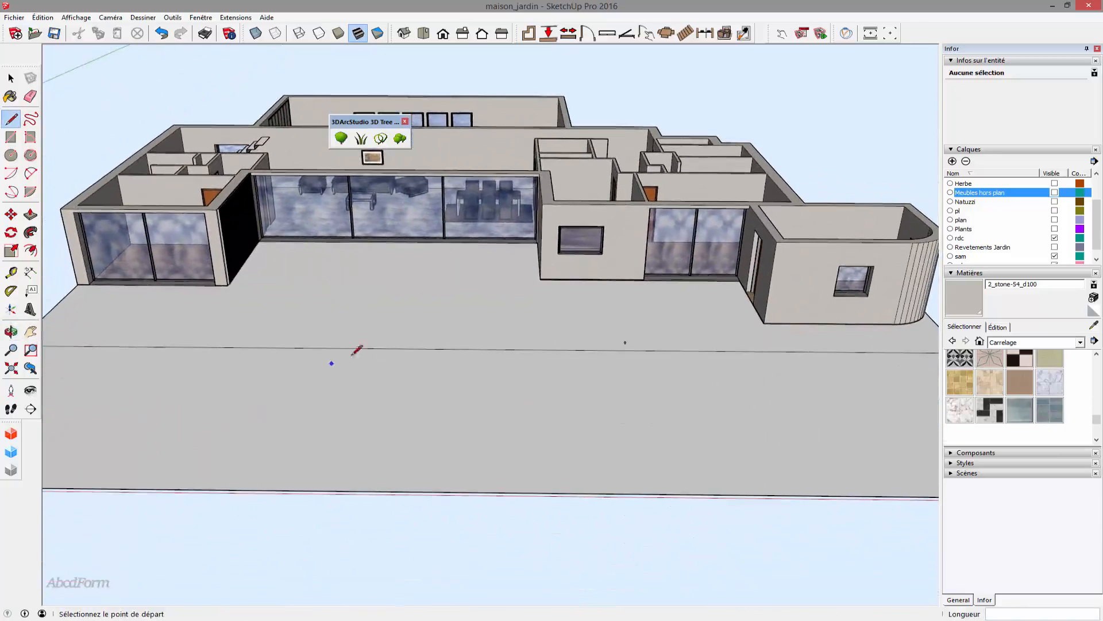
Step: Draw two lines about 633 cm long from the ground's front edge to the dividing line, forming a central path
click(382, 491)
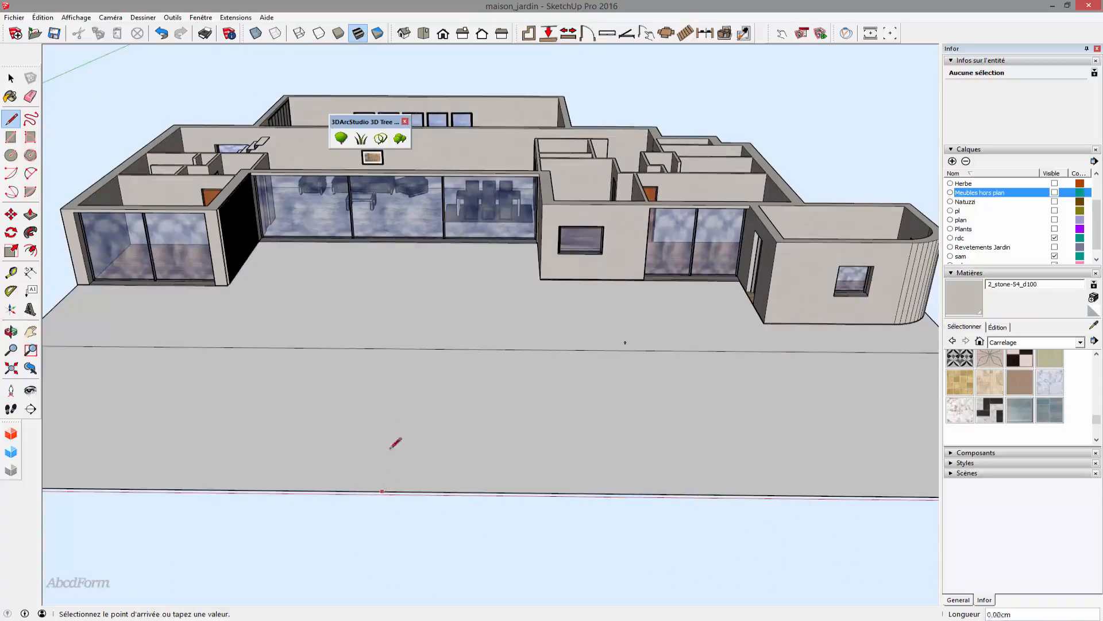
click(403, 348)
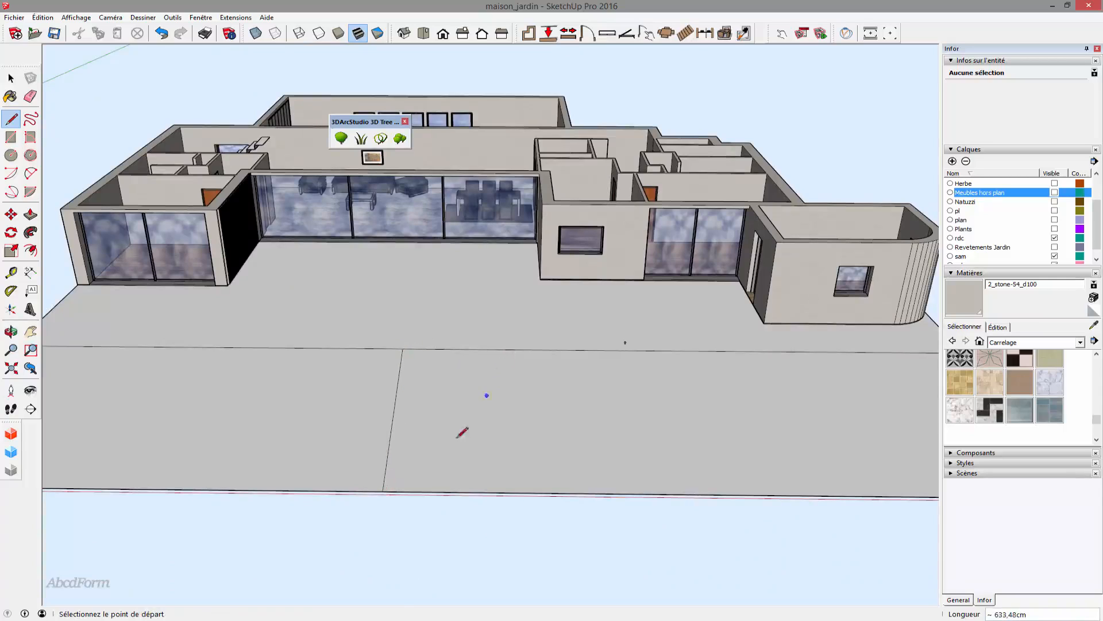
click(457, 492)
click(470, 348)
scroll(432, 506, down, 3)
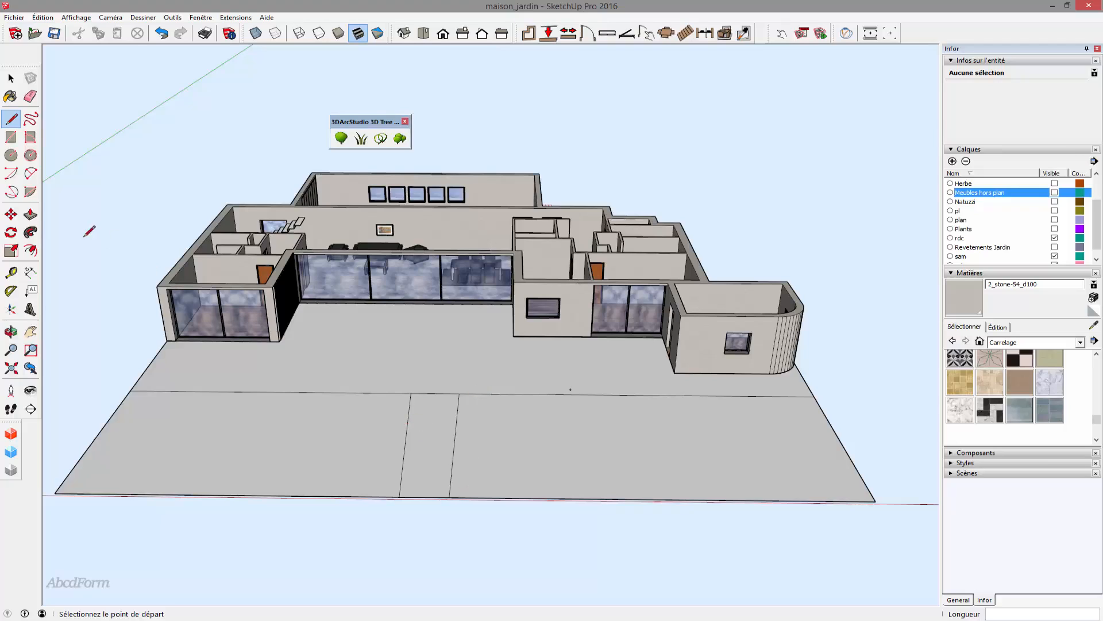
Step: Round both corners where the path meets the dividing line with two-point arcs tangent to the adjoining edges
click(30, 172)
scroll(435, 407, up, 5)
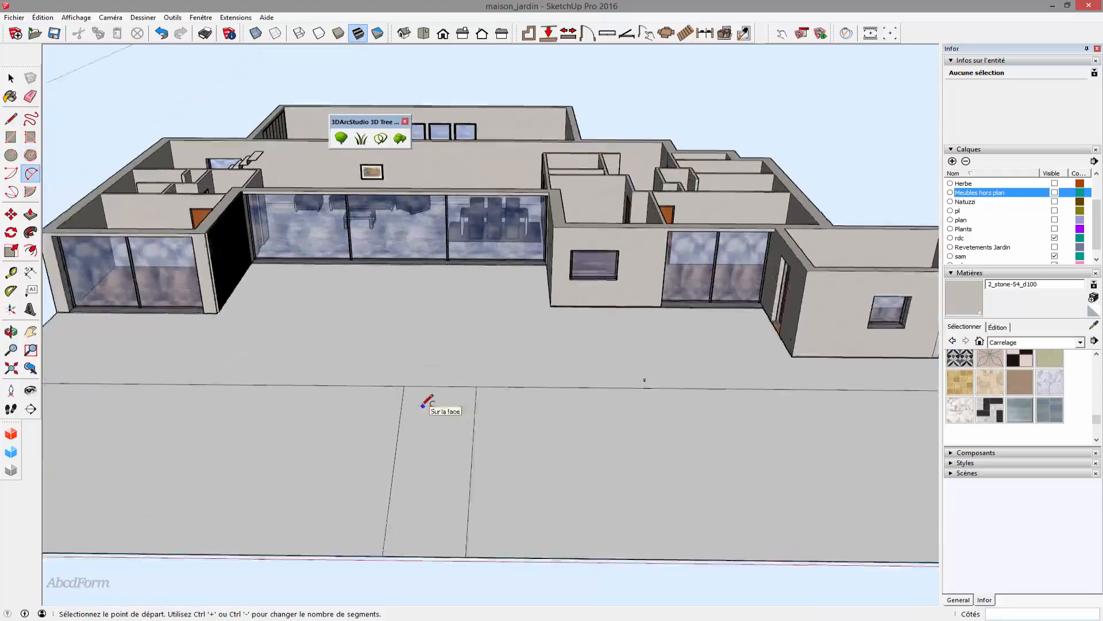
click(397, 410)
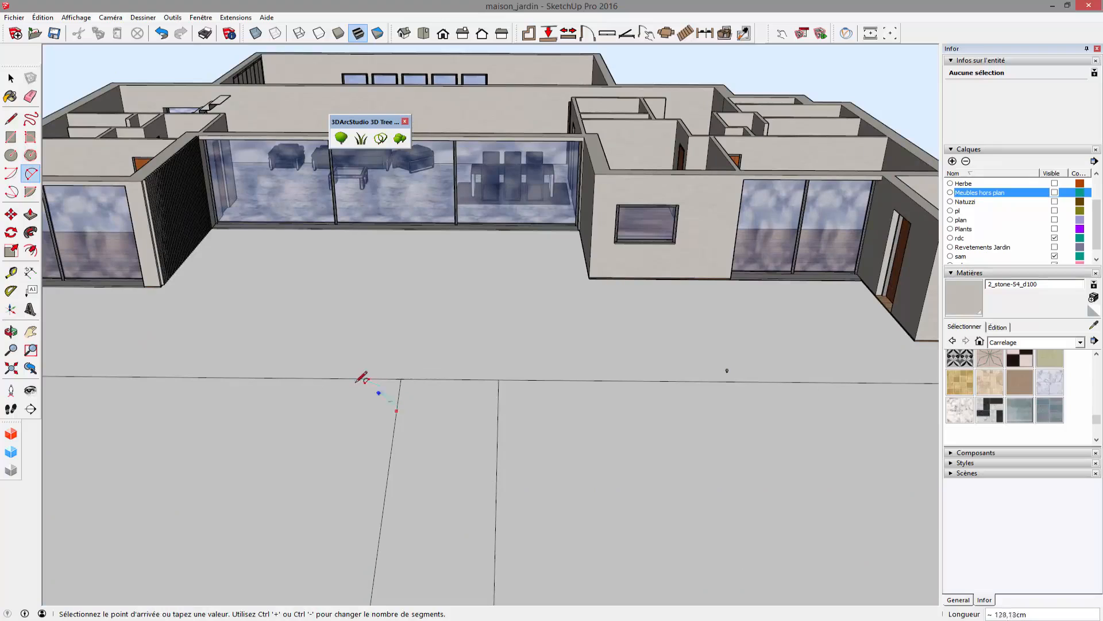
click(338, 378)
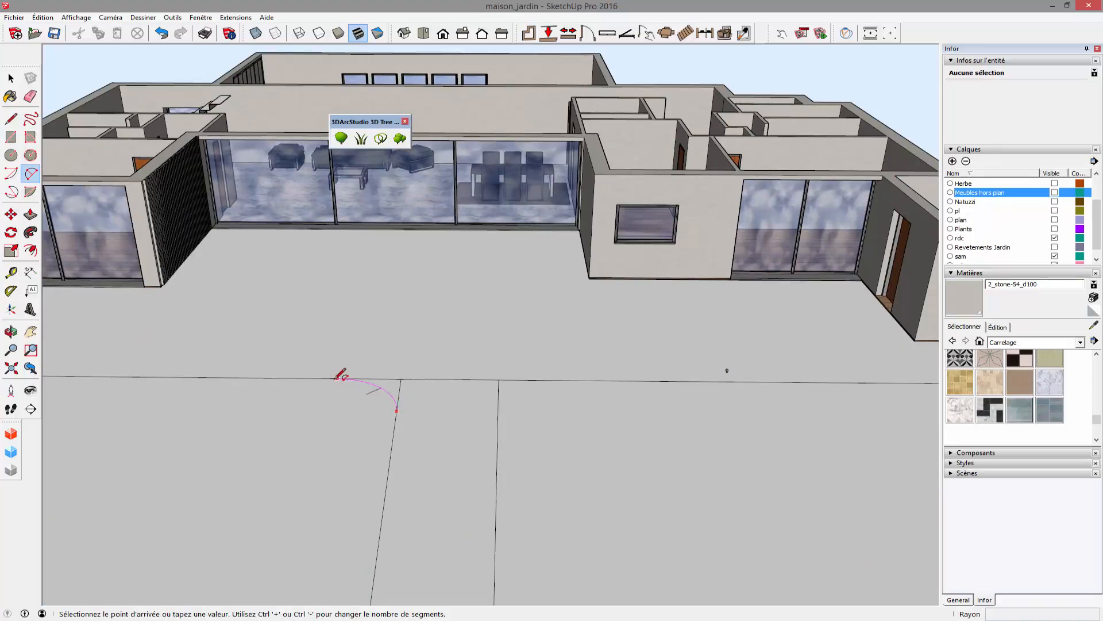
click(341, 375)
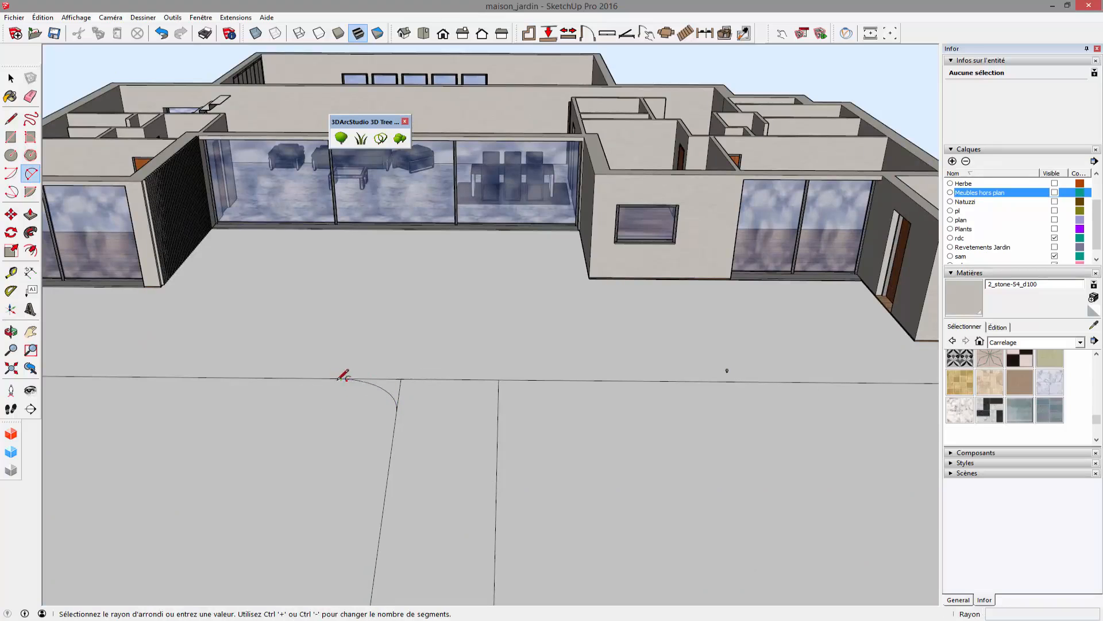
click(497, 411)
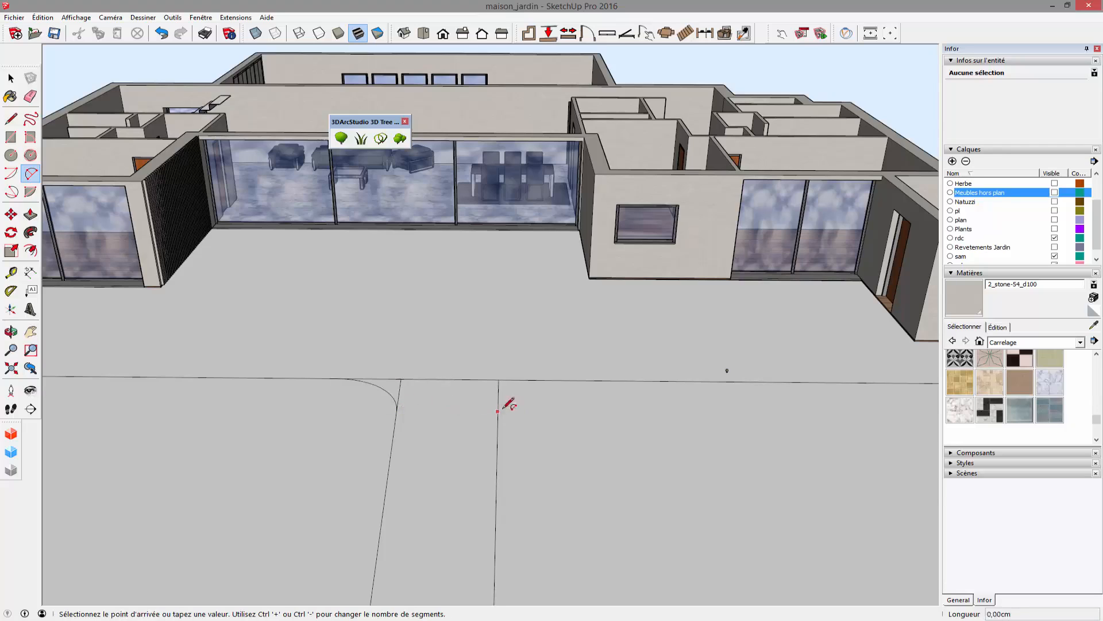
click(566, 380)
scroll(483, 439, down, 1)
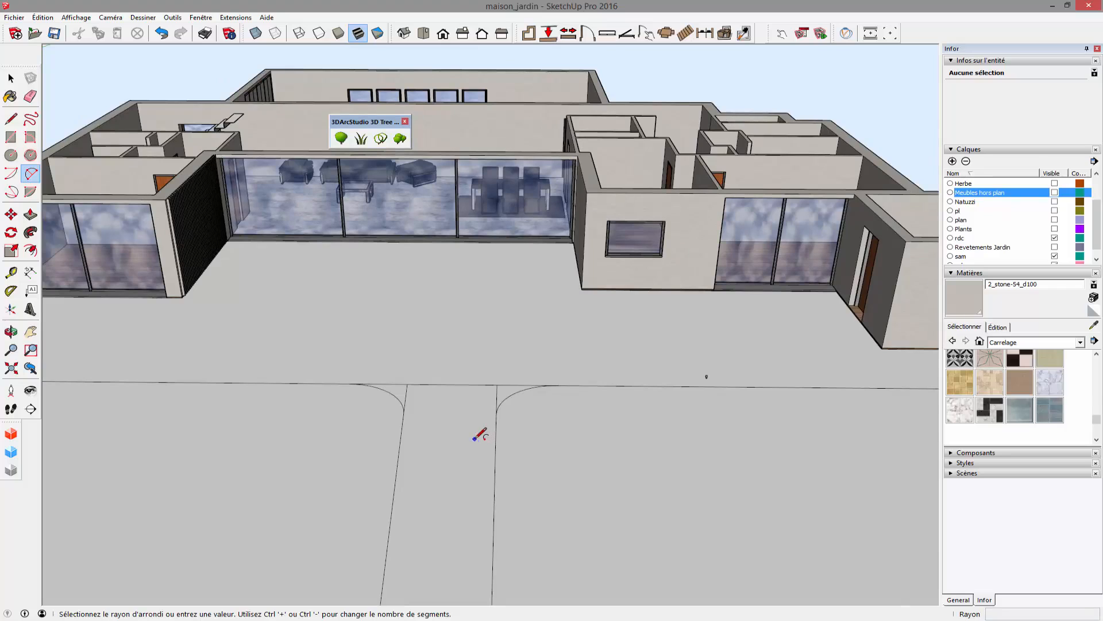
Step: Erase the leftover corner segments and the line across the path's mouth so the path opens onto the terrace
key(e)
drag(401, 382, 410, 397)
mouse_move(506, 385)
mouse_down()
mouse_move(485, 384)
mouse_move(478, 369)
mouse_up()
scroll(485, 395, down, 4)
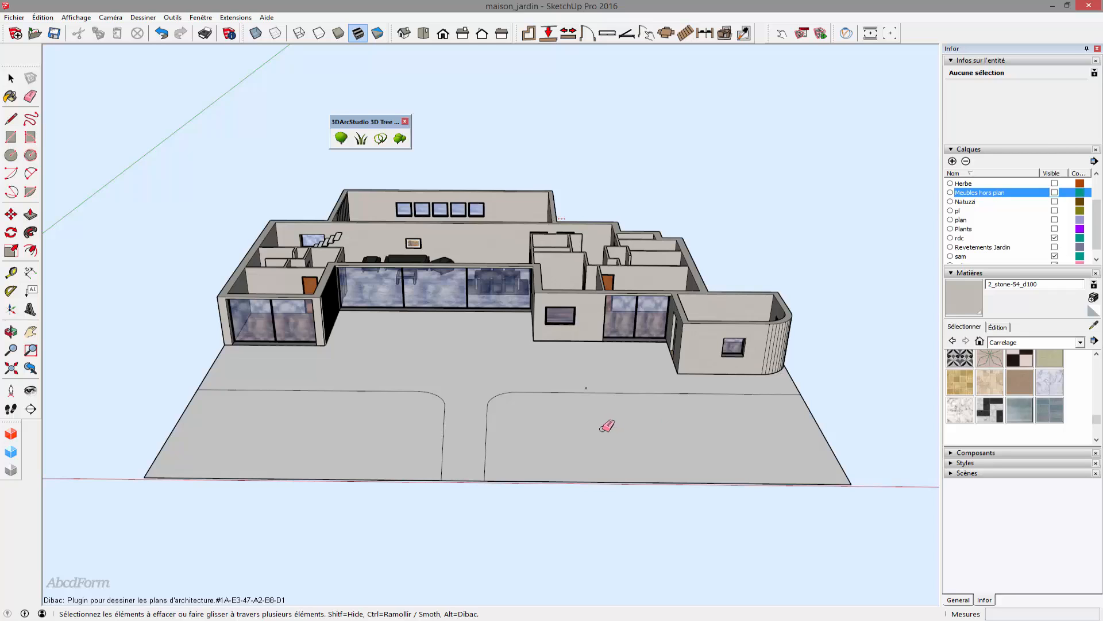
Step: Offset the outlines of both garden beds inward by 15 cm
key(f)
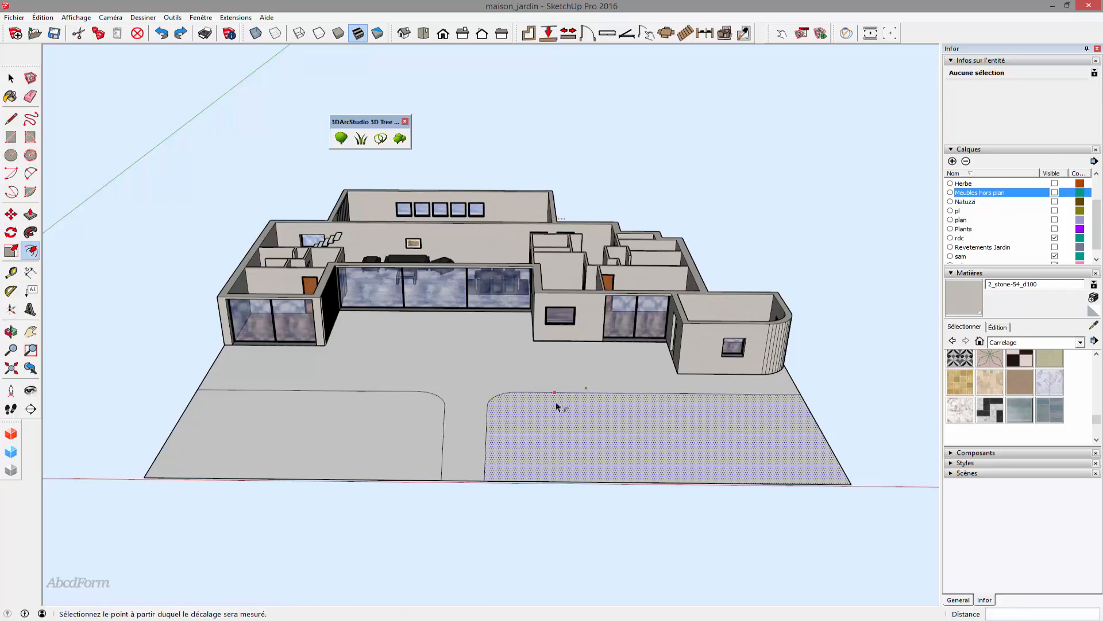
click(557, 403)
text(15)
key(Return)
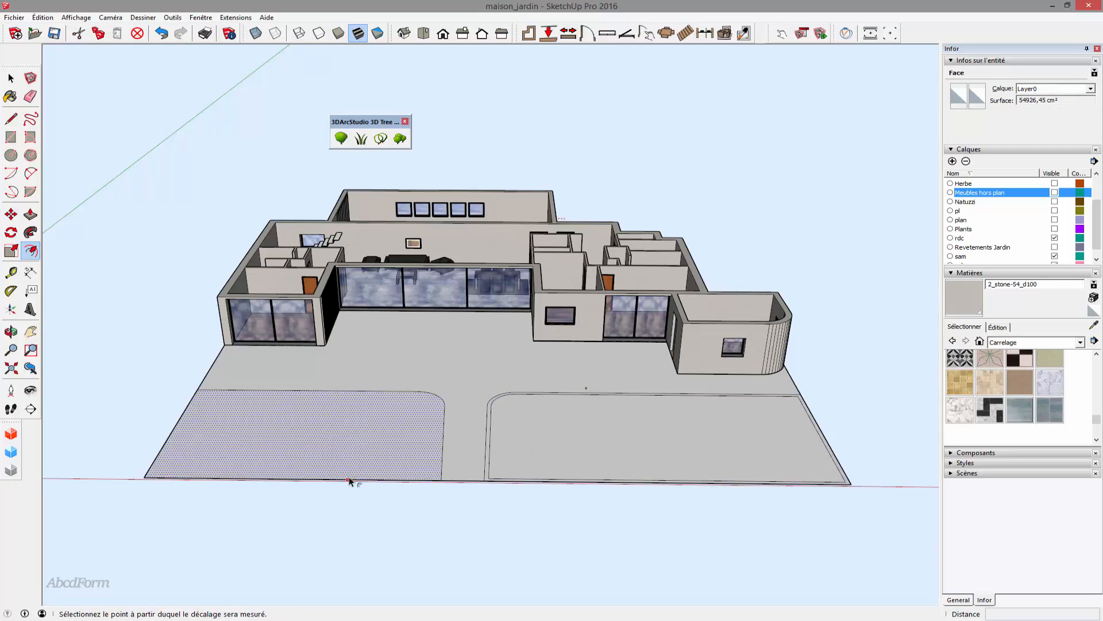
click(358, 393)
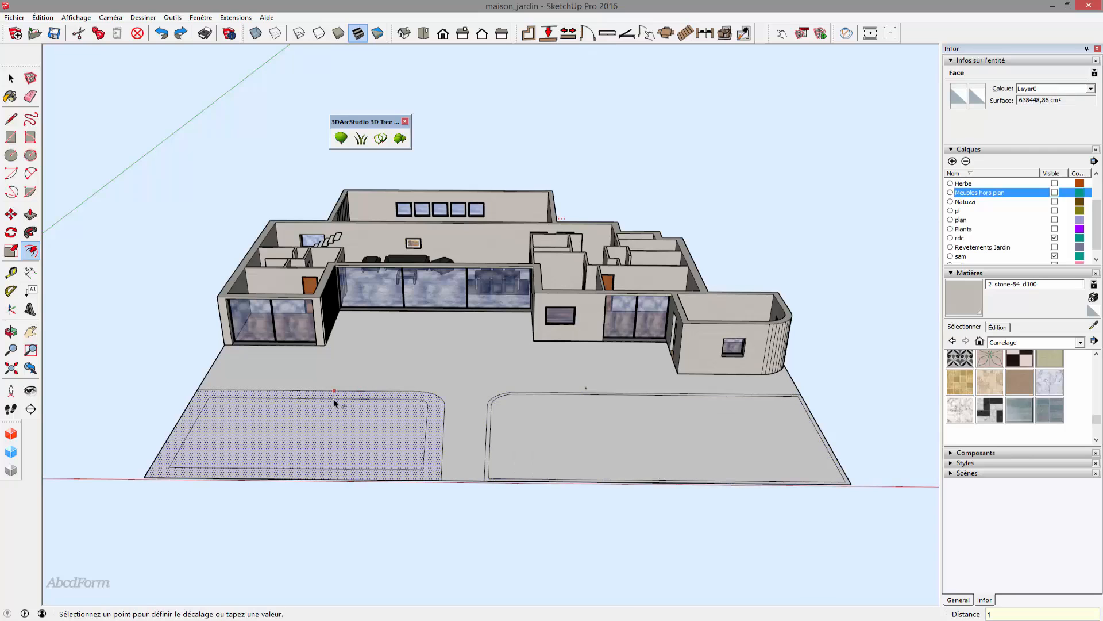
text(15)
key(Return)
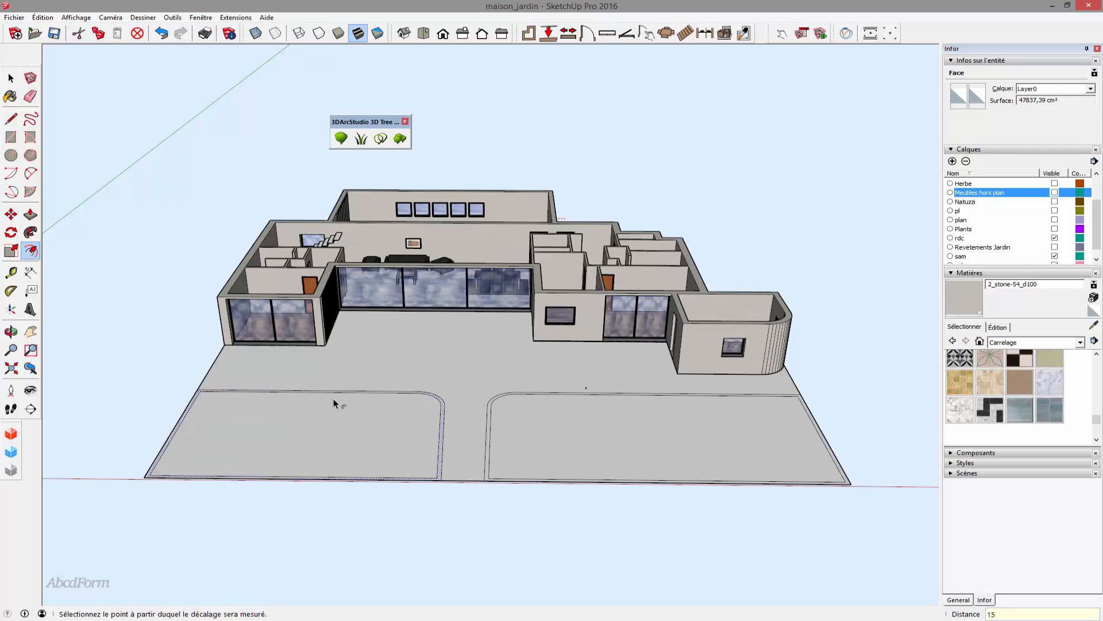
Step: Close the left bed's border strip with short lines at its path end and at the ground's outer side edge
middle_drag(333, 402, 335, 446)
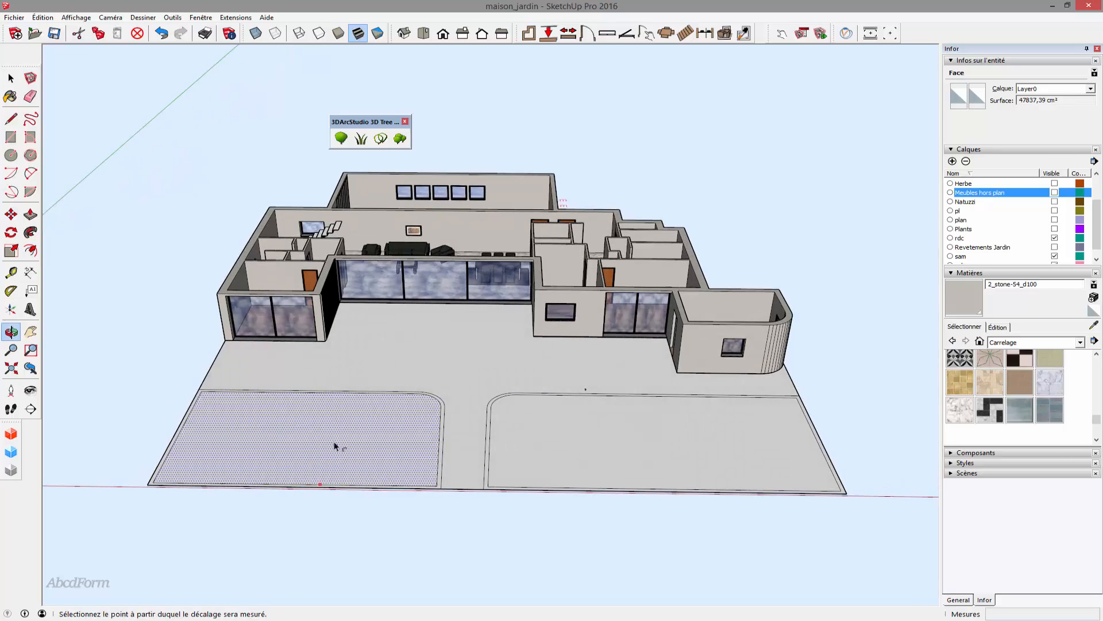
key(l)
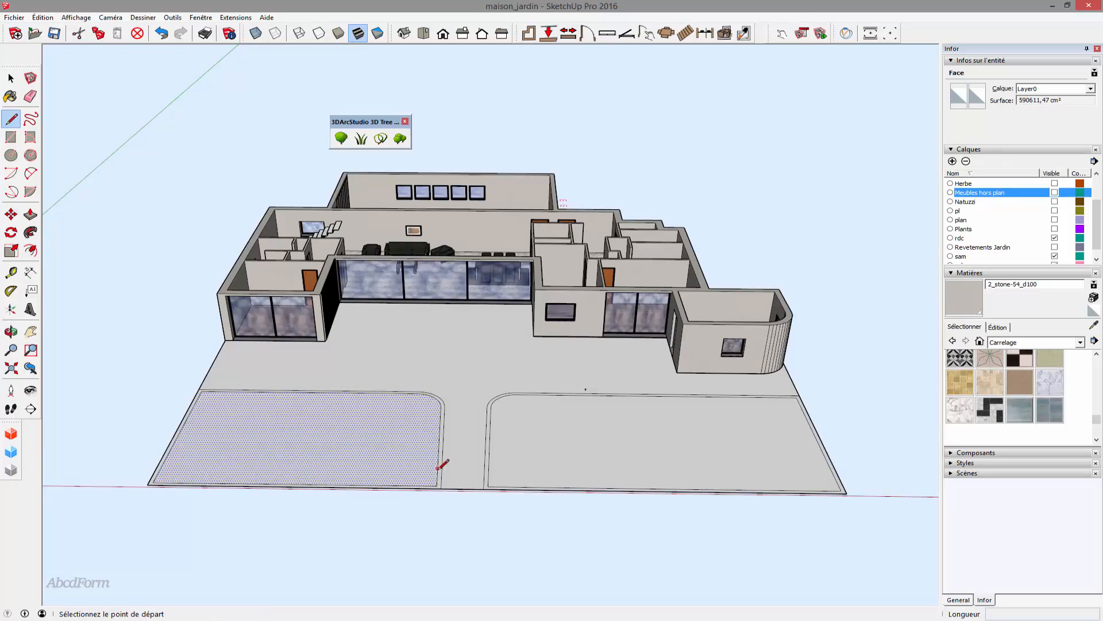
scroll(442, 464, up, 3)
click(441, 497)
click(433, 493)
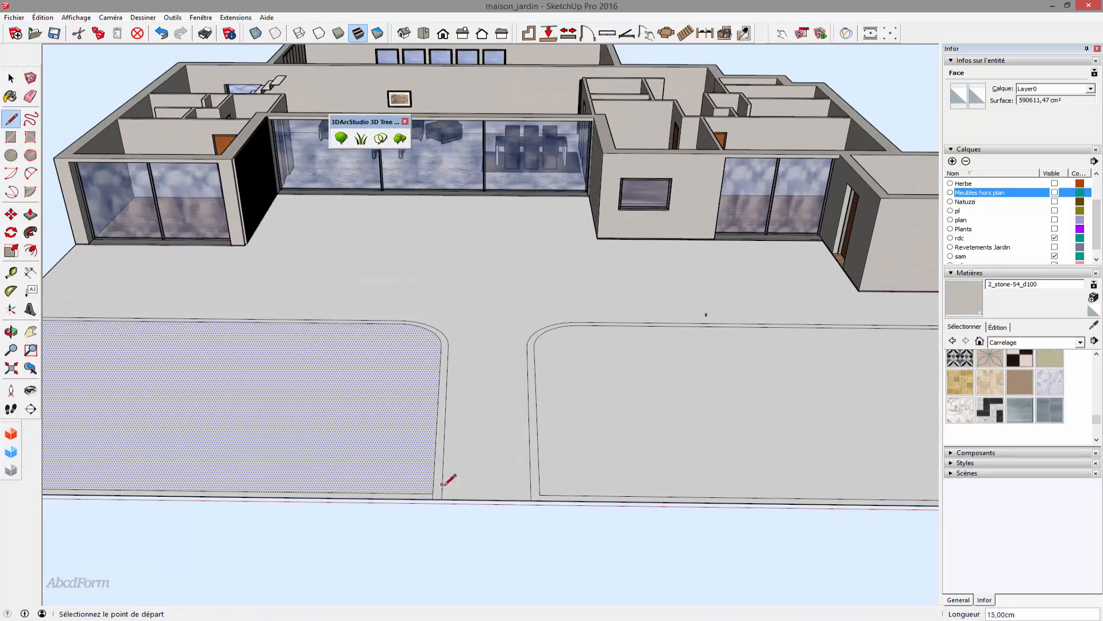
middle_drag(426, 509, 554, 489)
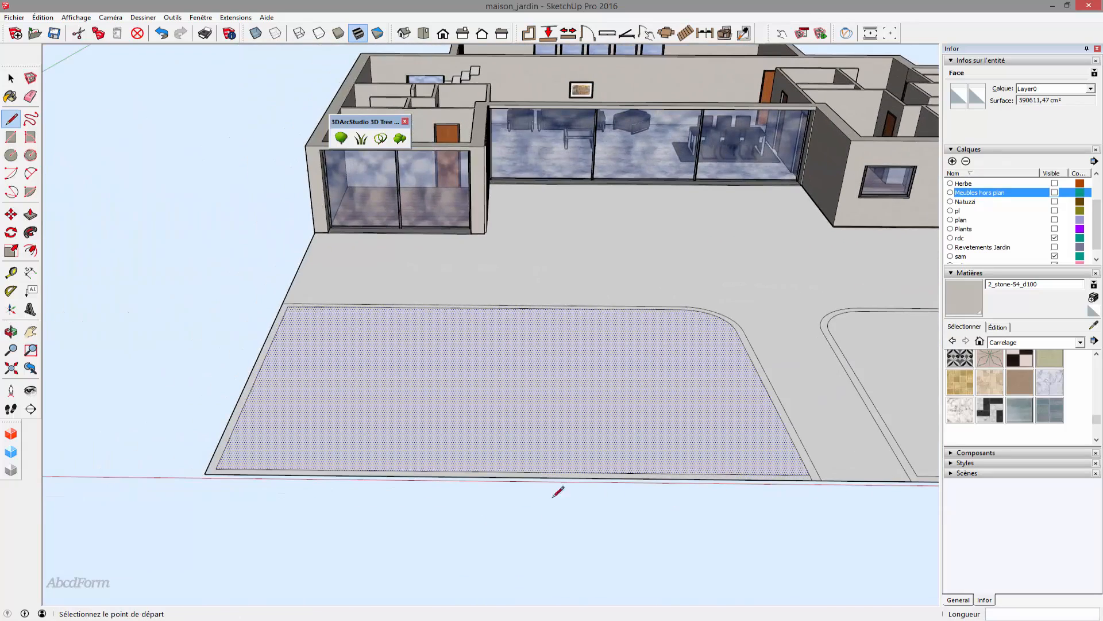
scroll(290, 304, up, 5)
click(293, 302)
click(277, 303)
scroll(287, 310, down, 5)
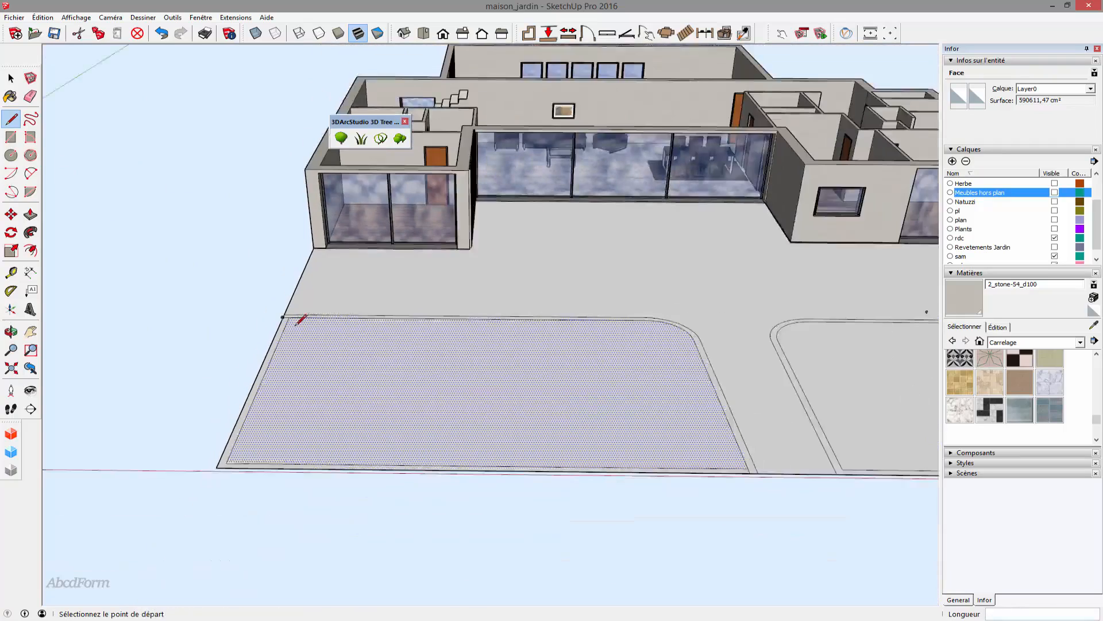
Step: Erase the left bed's inner offset lines along the ground's outer side and front edges
scroll(297, 323, down, 2)
key(space)
key(e)
key(Delete)
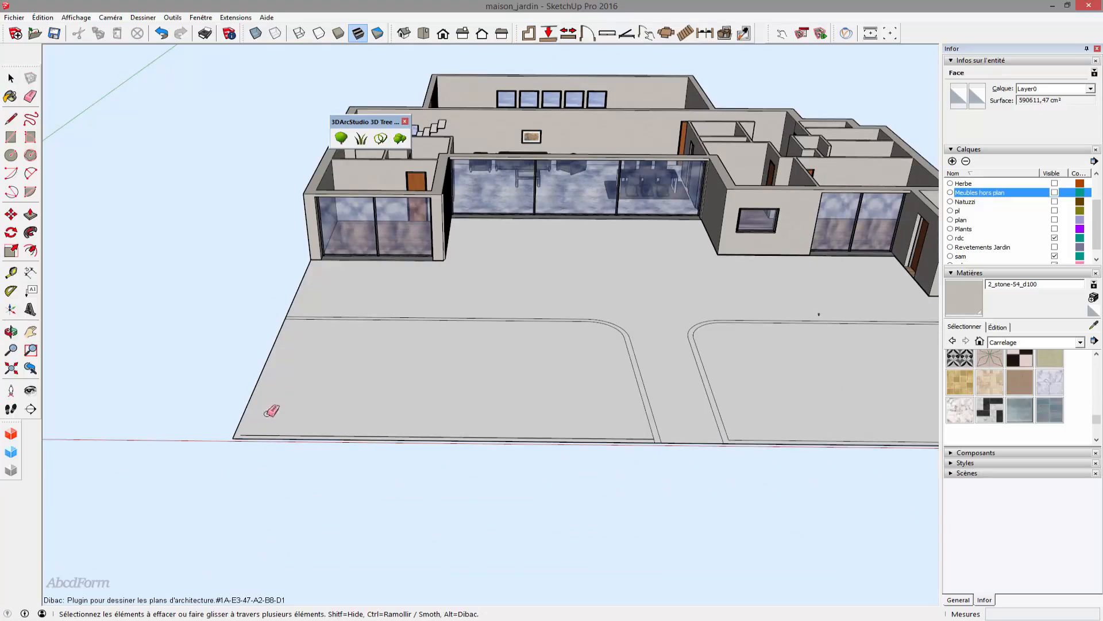
mouse_move(439, 460)
middle_down()
mouse_move(402, 480)
mouse_move(595, 473)
middle_up()
Step: Push/Pull the left bed's border strip up by 20 cm
key(space)
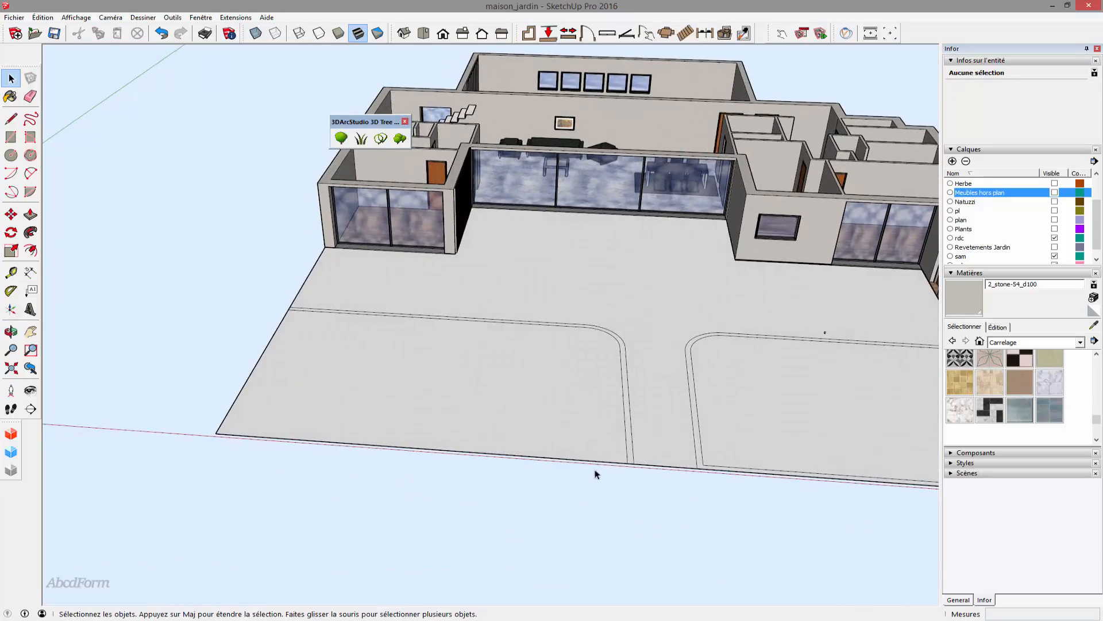
key(p)
click(628, 451)
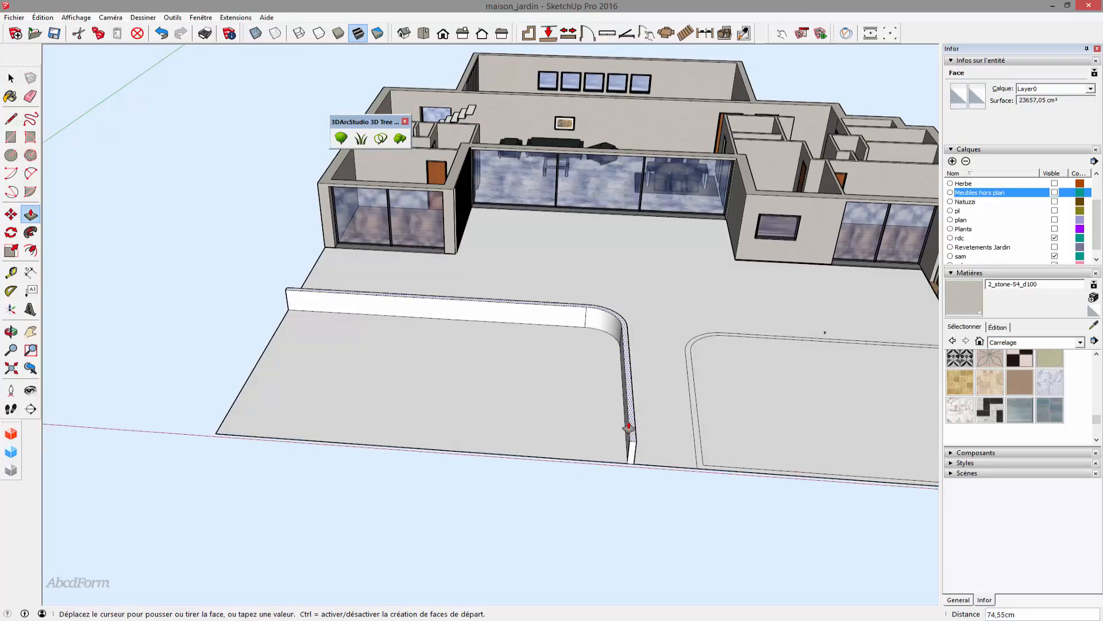
text(2)
key(Return)
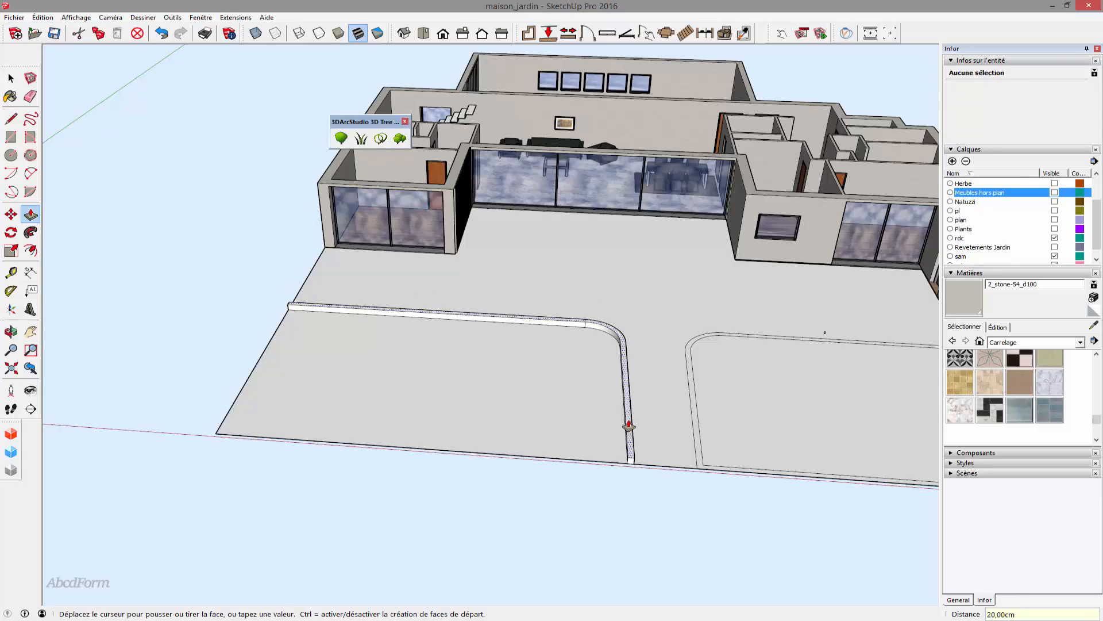
Step: Push/Pull the left garden bed's face up to just below the top of its border
click(598, 423)
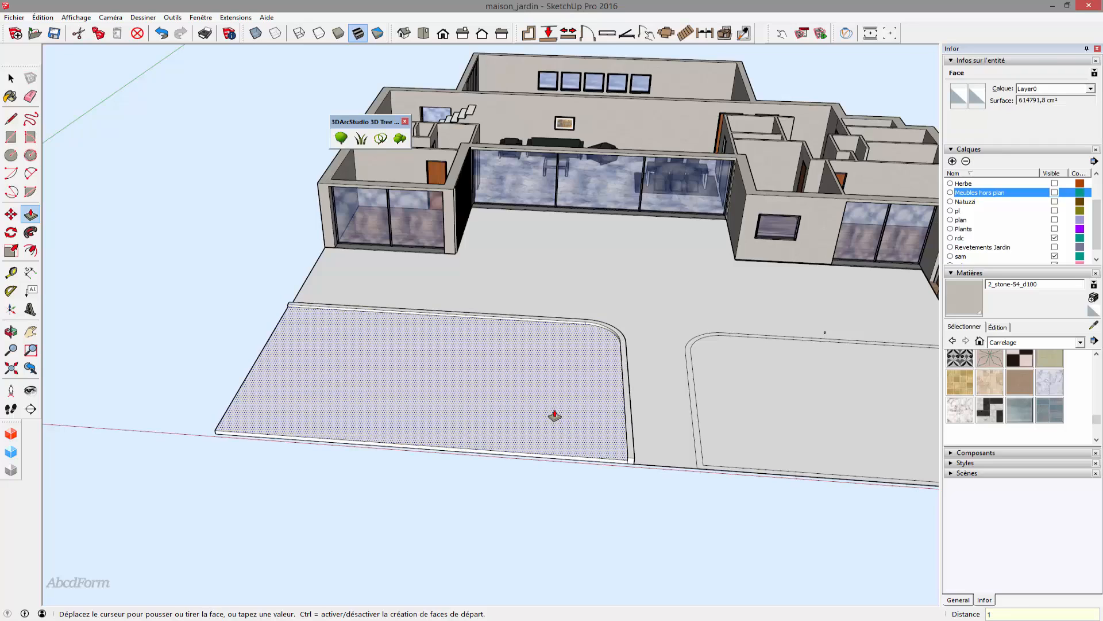
click(554, 415)
key(space)
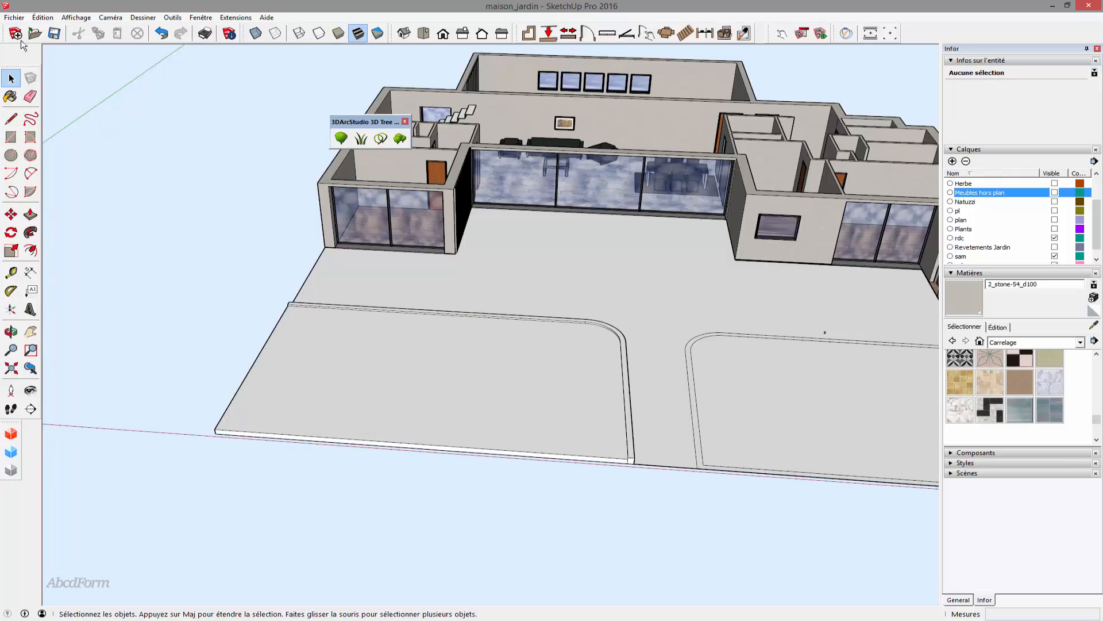
Step: Import the image "Terre fine noir" as a texture
click(12, 17)
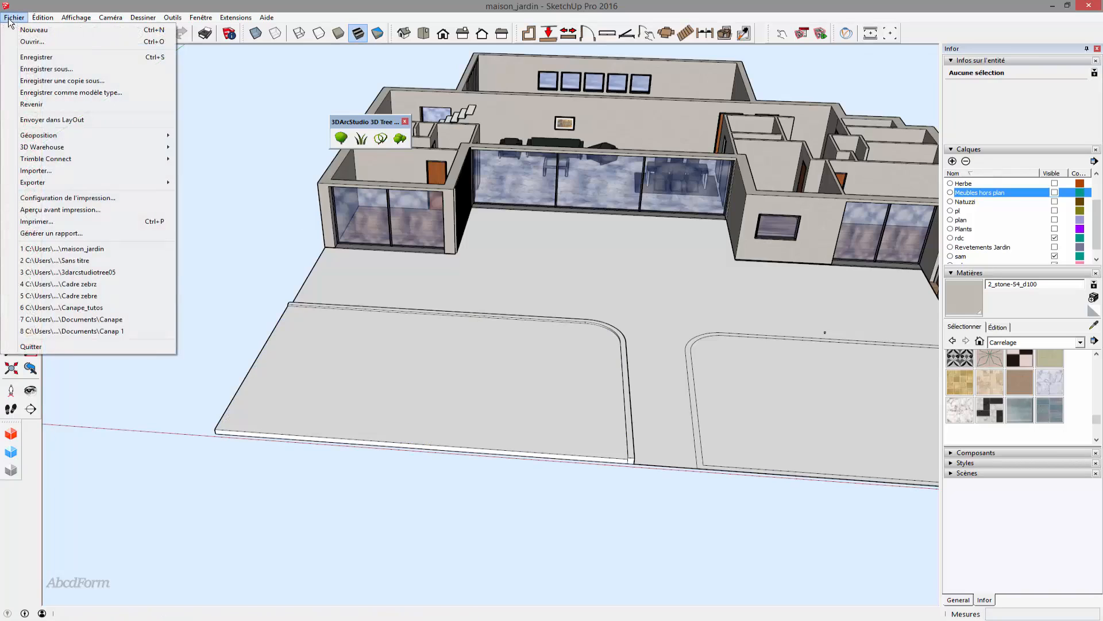
click(69, 168)
click(667, 247)
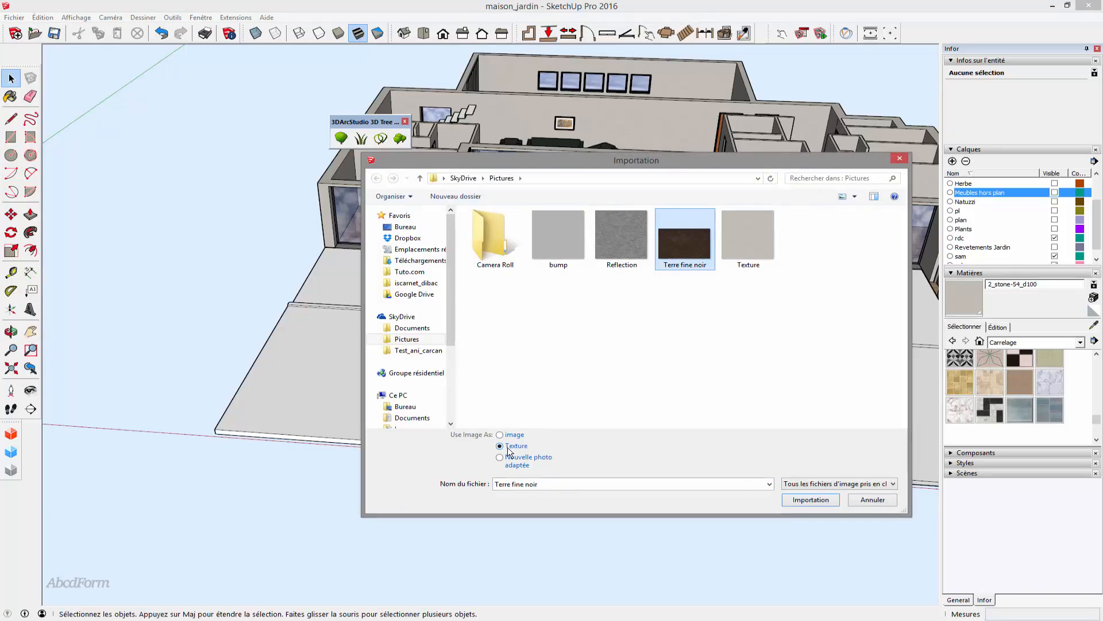
click(816, 500)
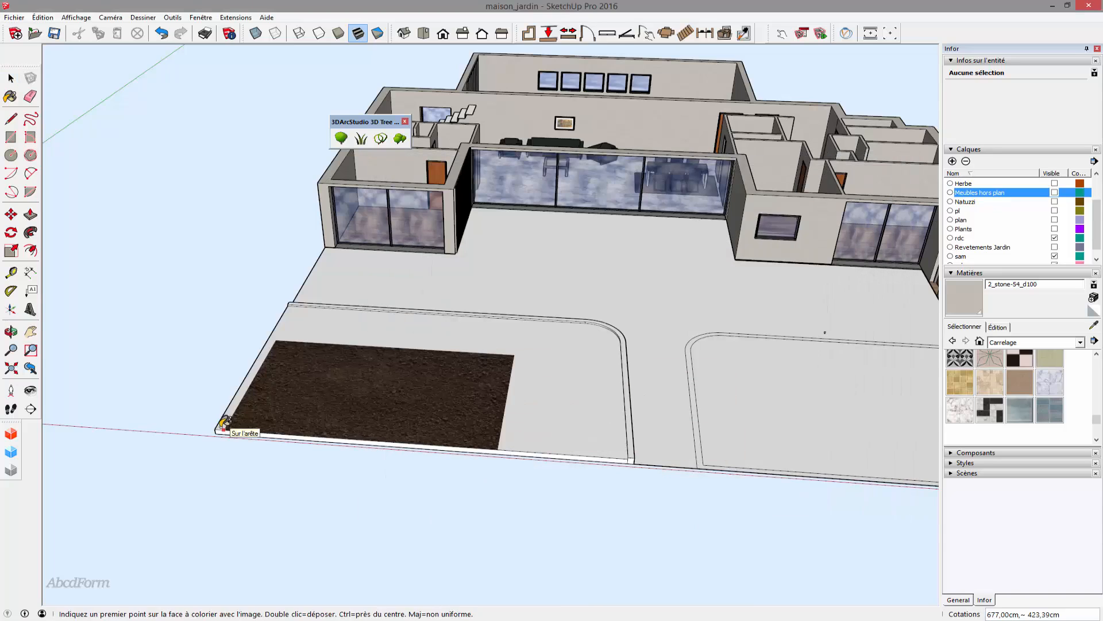
Step: Apply the soil texture to the left garden bed, anchoring it at the front outer corner and sizing it across the face
scroll(223, 423, up, 3)
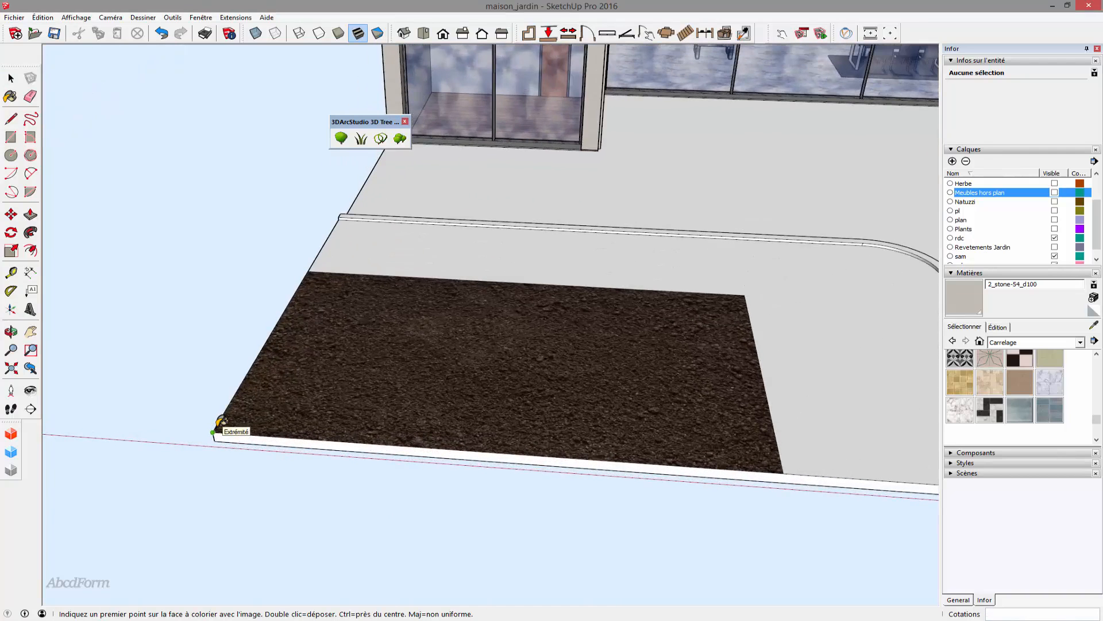
click(213, 431)
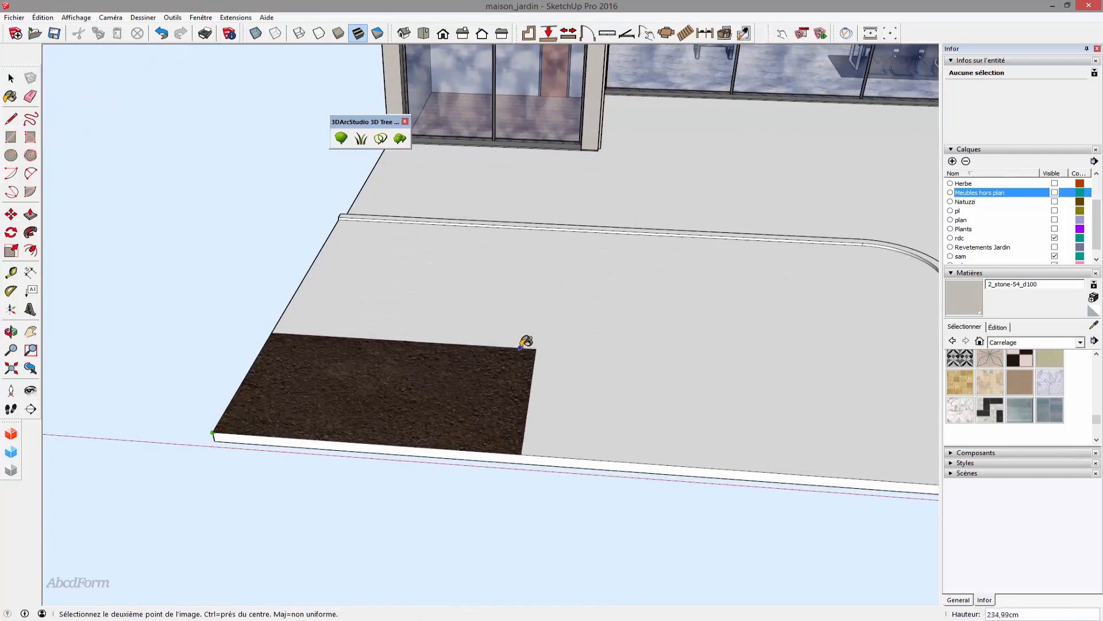
click(540, 348)
scroll(566, 356, down, 3)
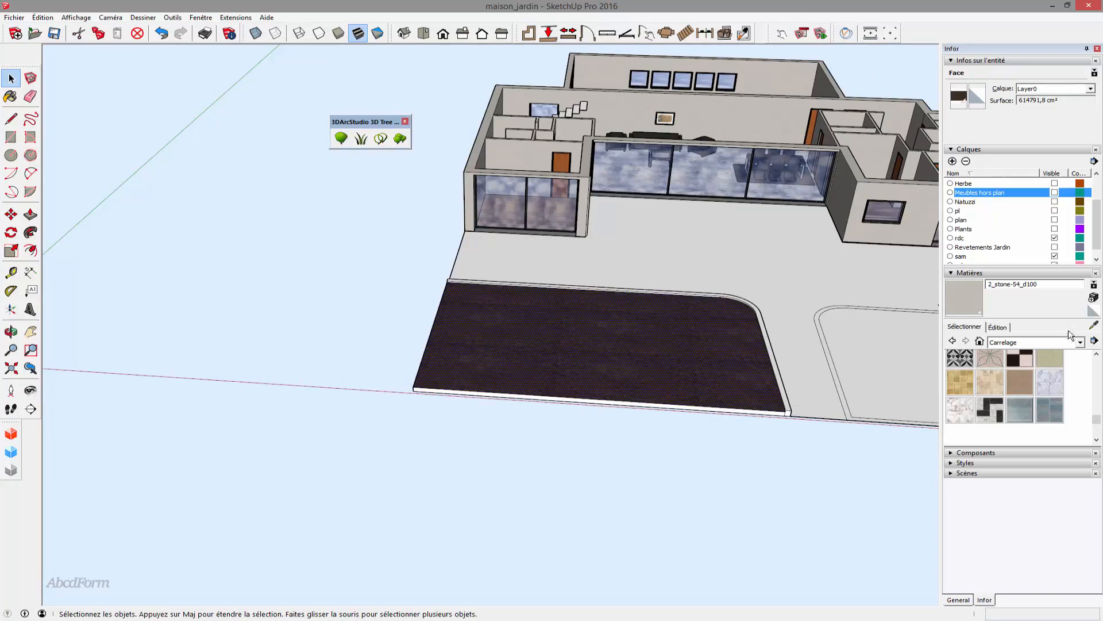
Step: Sample the Terre fine noir texture from the left garden bed and apply it to the right bed's face
click(1093, 325)
click(693, 355)
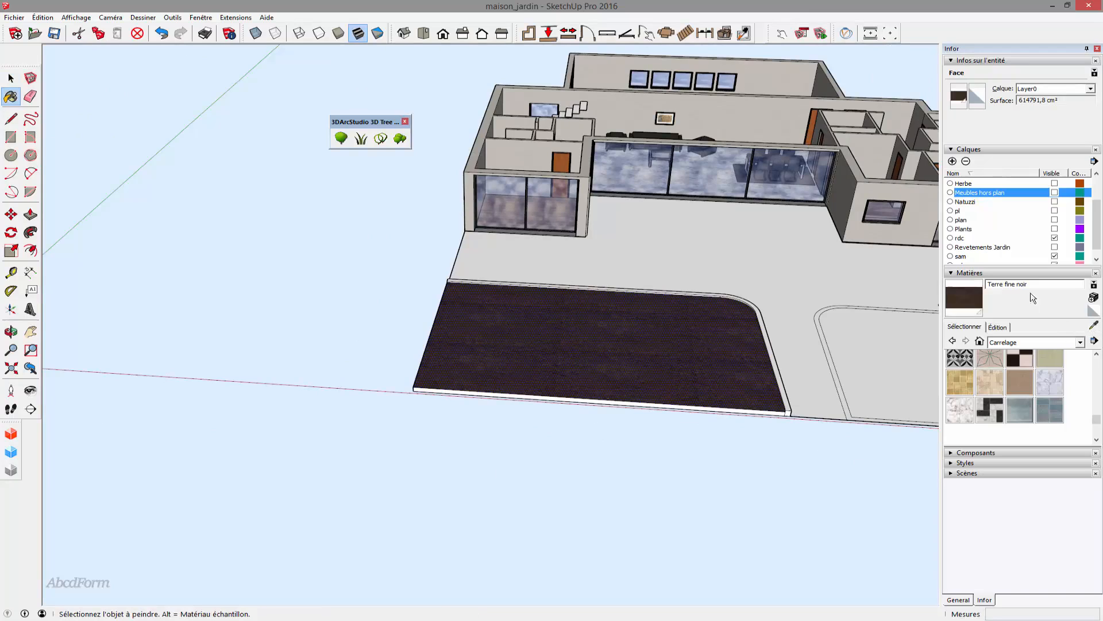
mouse_move(783, 443)
middle_down()
mouse_move(442, 482)
mouse_move(552, 438)
middle_up()
click(551, 439)
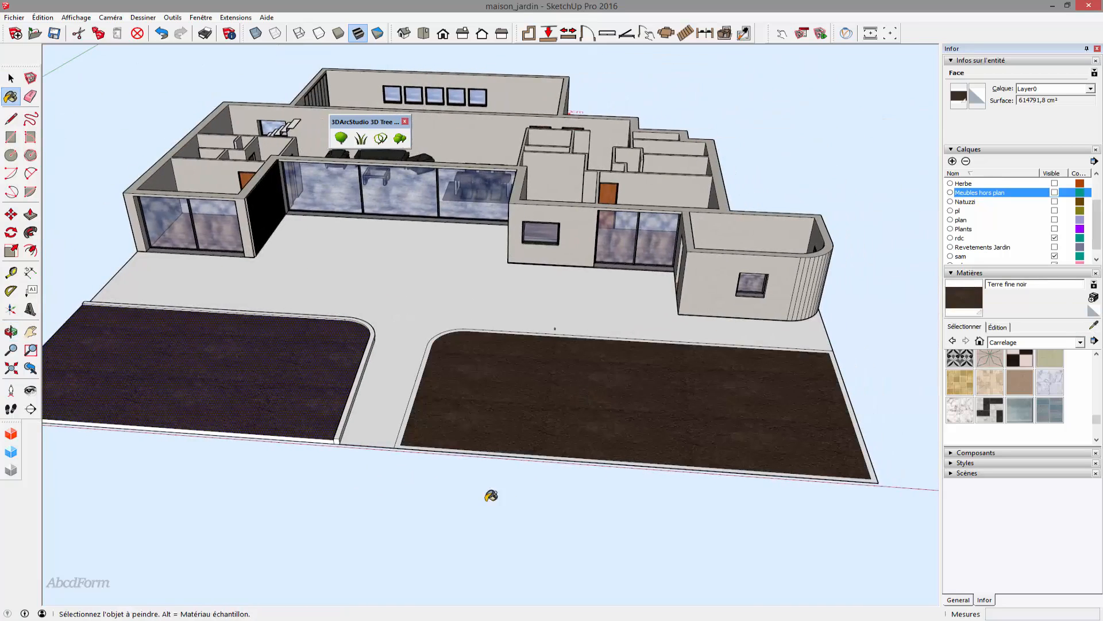
key(space)
click(447, 505)
middle_drag(287, 543, 475, 400)
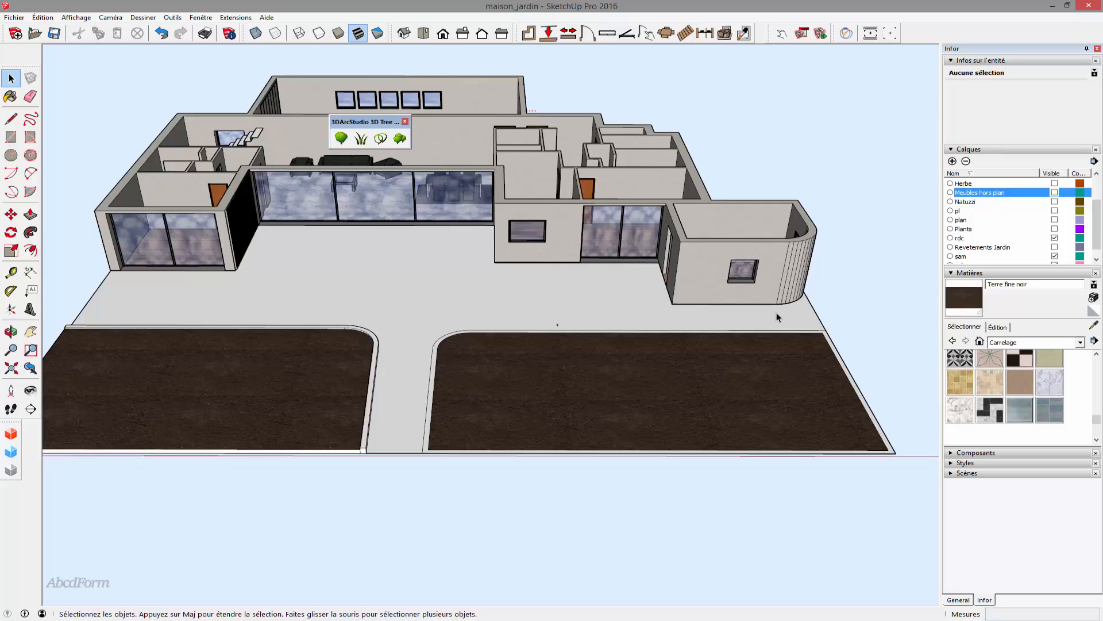
Step: Select all connected ground geometry, including the terrace, path and both beds, and make it a group
double_click(419, 386)
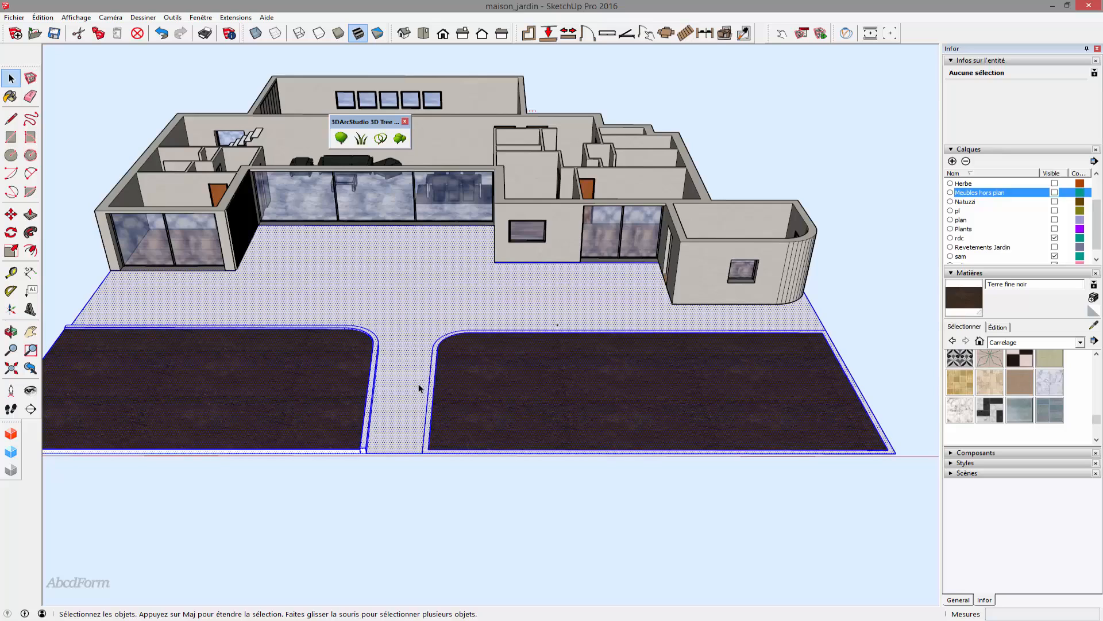
right_click(419, 388)
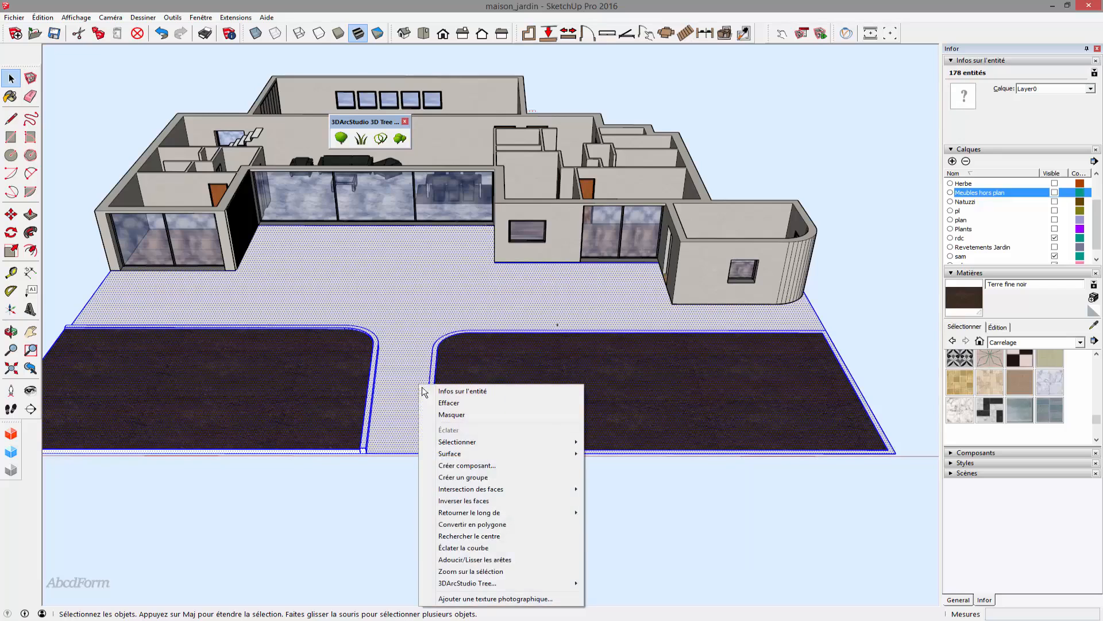
click(491, 477)
click(608, 500)
Step: Delete the left garden bed and the remaining connected terrace, path and right bed geometry
middle_drag(608, 500, 401, 551)
drag(377, 535, 117, 389)
key(Delete)
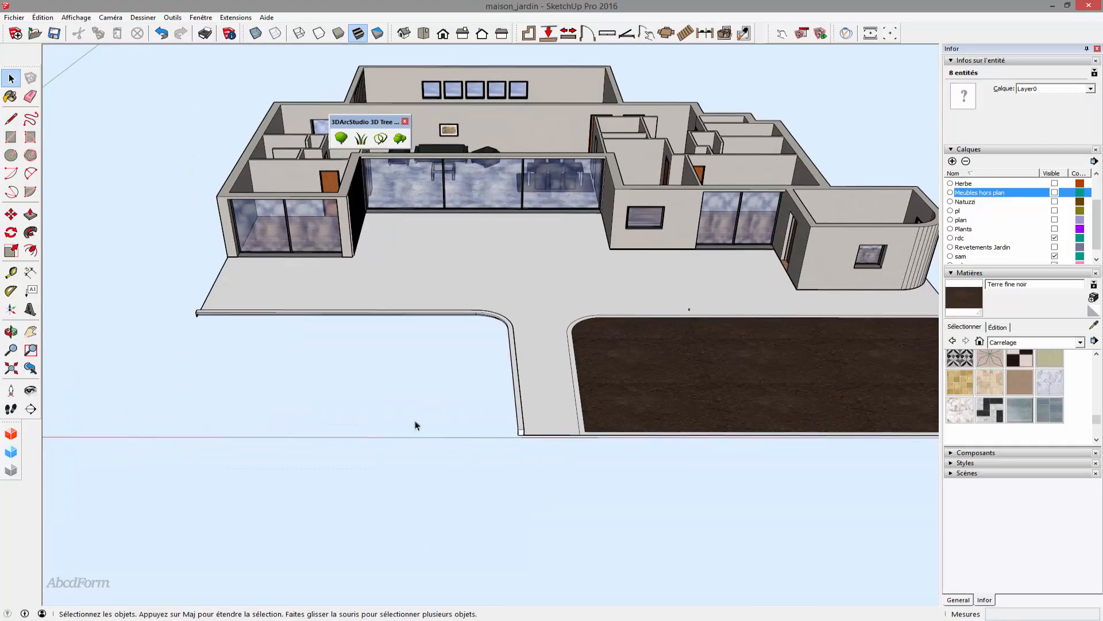
triple_click(547, 364)
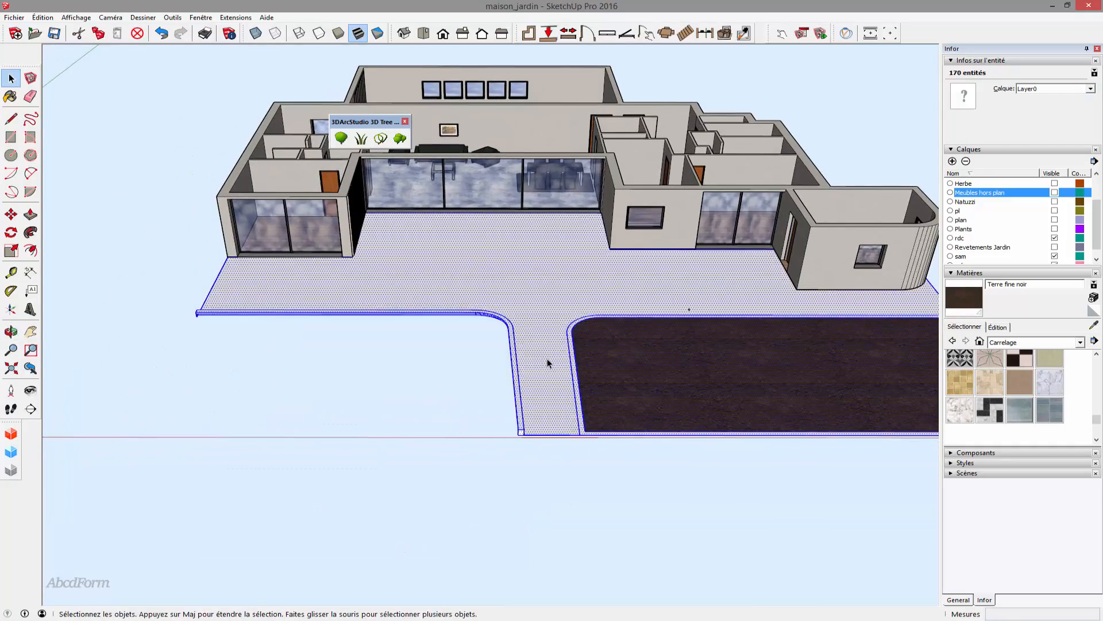
key(Delete)
Step: Make the Revetements Jardin, Plants and 1etage layers visible to view the finished garden with the full house
middle_drag(569, 367, 400, 410)
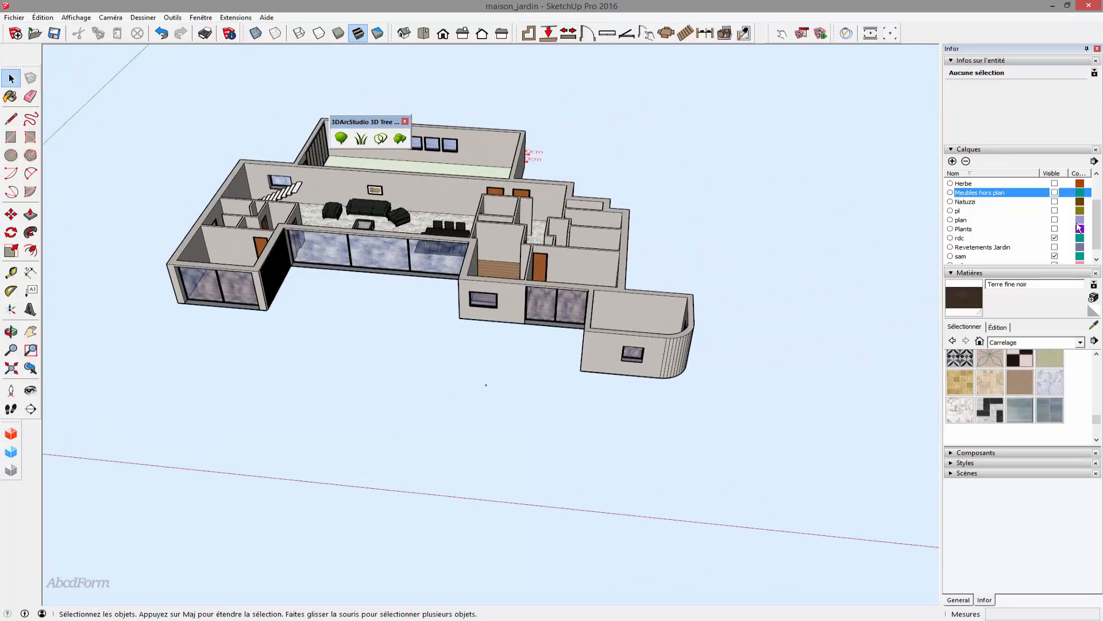
click(1054, 246)
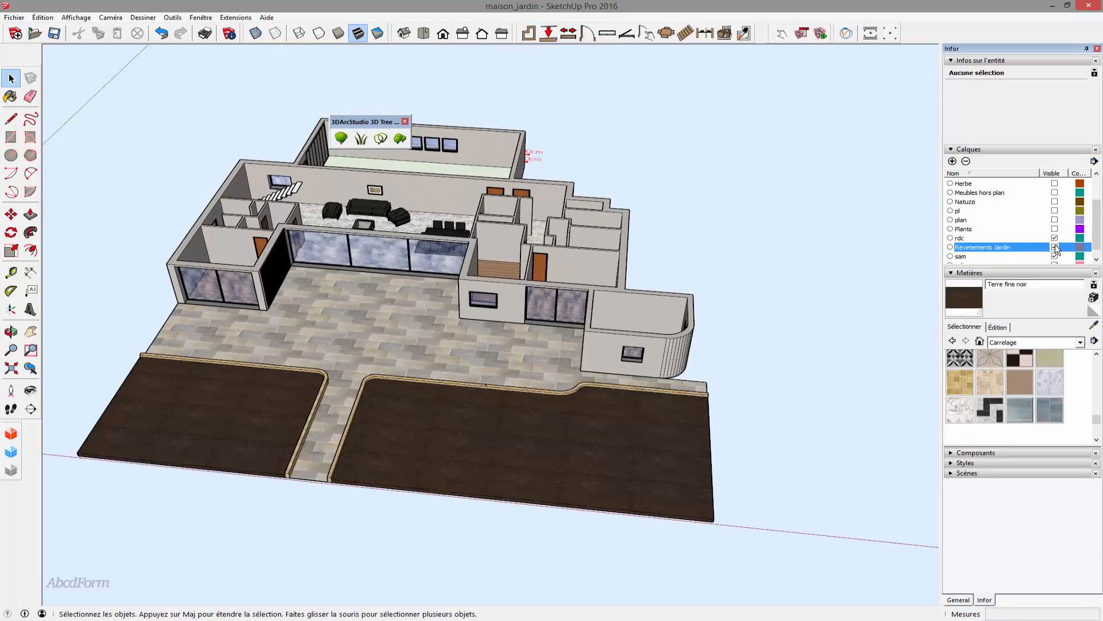
click(1054, 228)
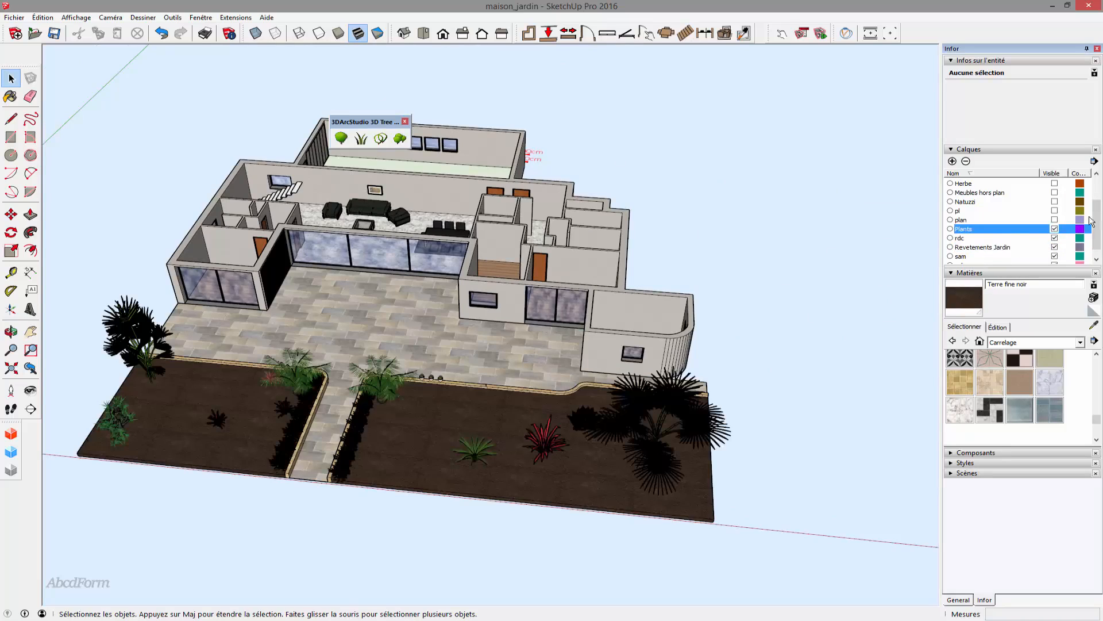
scroll(1098, 224, up, 2)
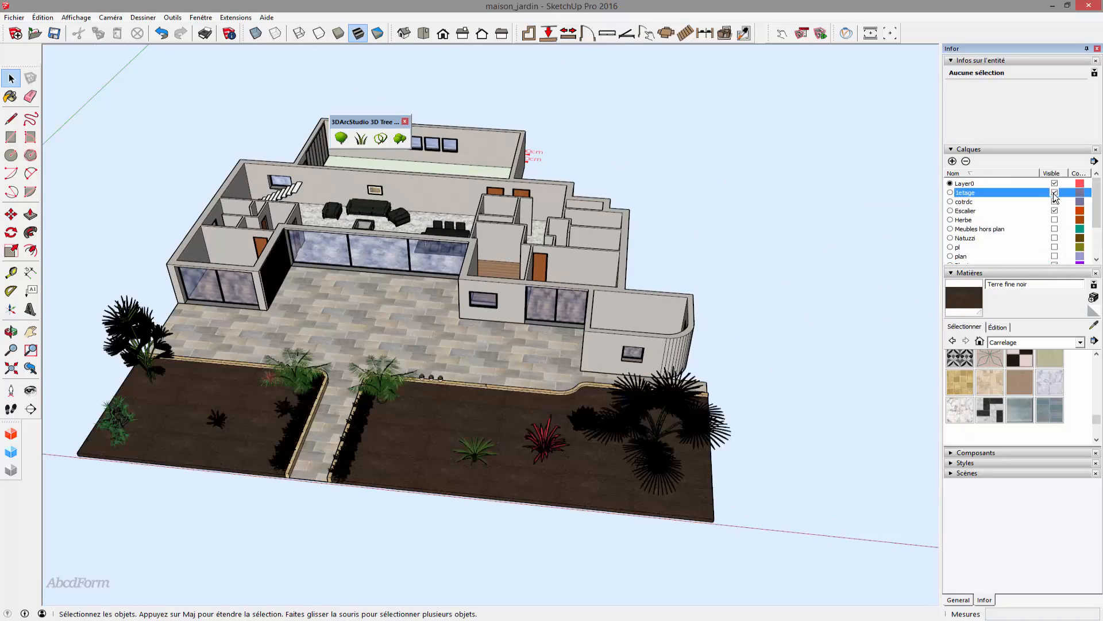
click(1054, 193)
drag(377, 484, 424, 471)
middle_drag(426, 472, 609, 448)
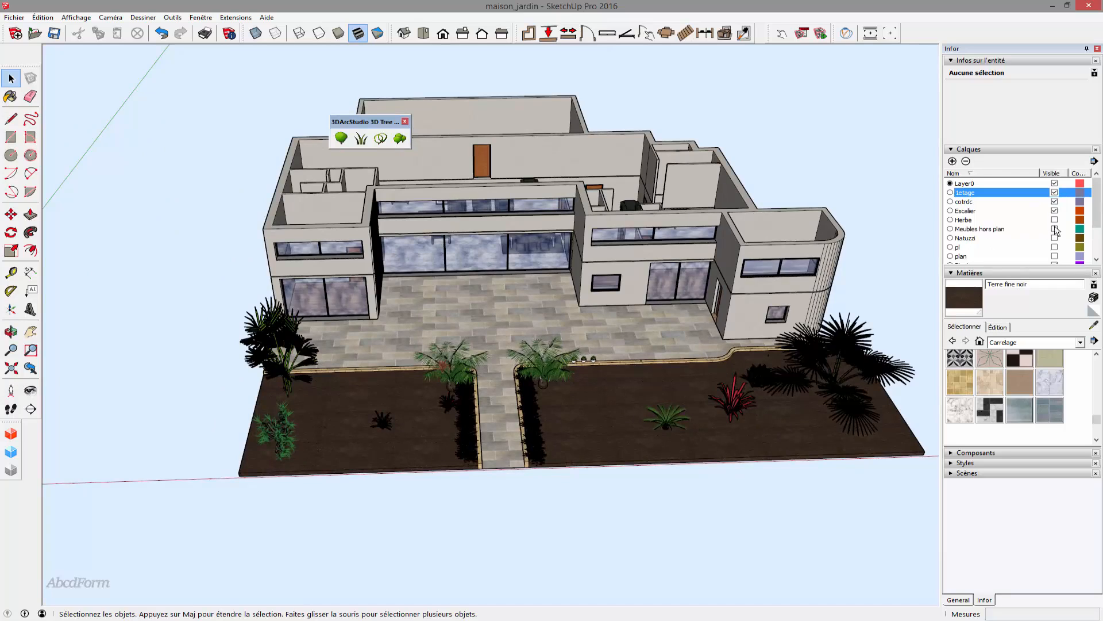
Step: Hide the Revetements Jardin and Plants layers, leaving only the house
drag(1098, 215, 1098, 246)
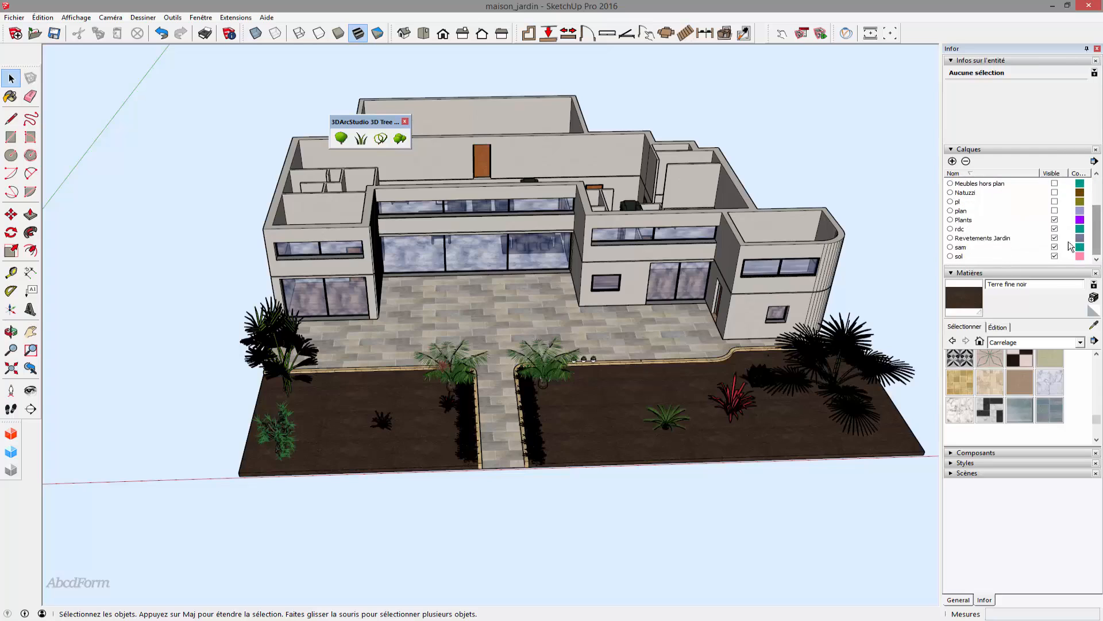
click(1054, 239)
click(1055, 238)
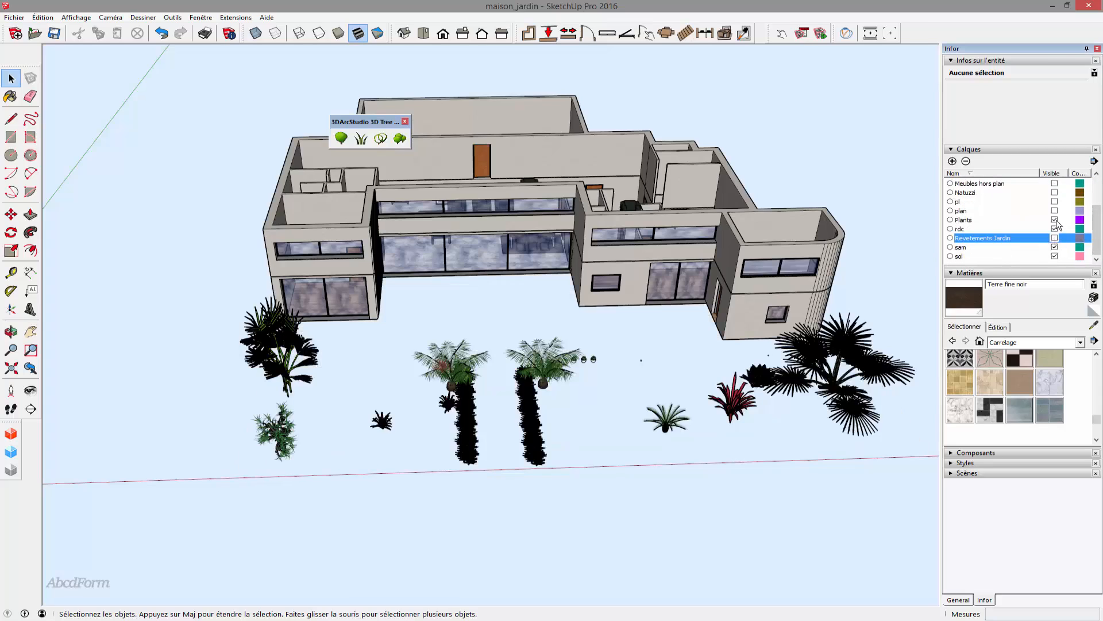
click(1055, 220)
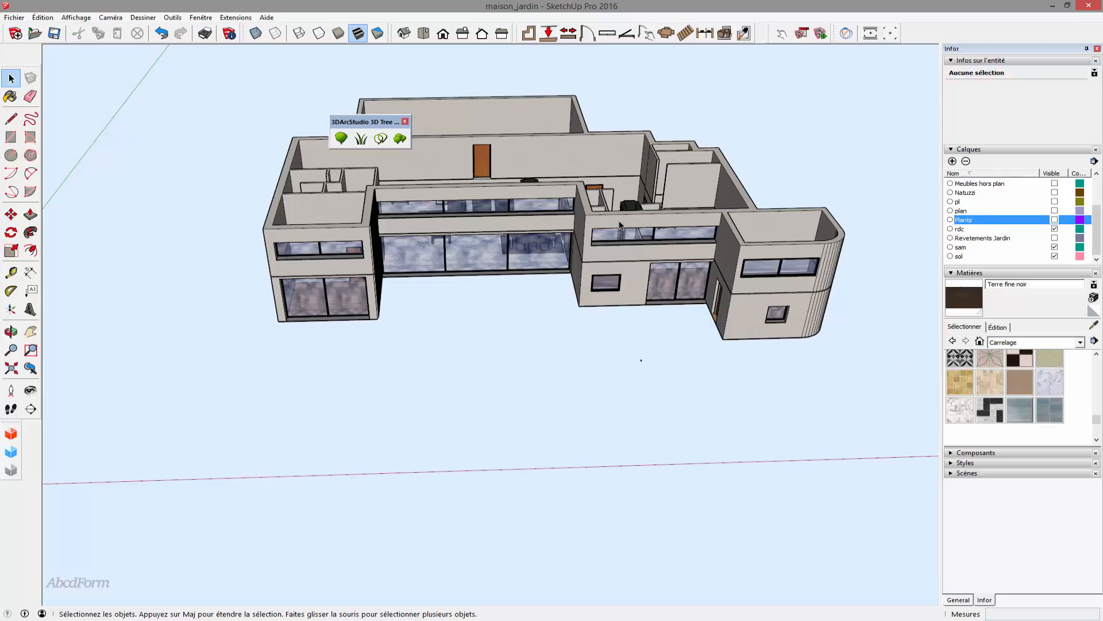
Step: Convert the upper-floor group and the ground-floor group from 3D walls to a flat 2D plan
click(619, 240)
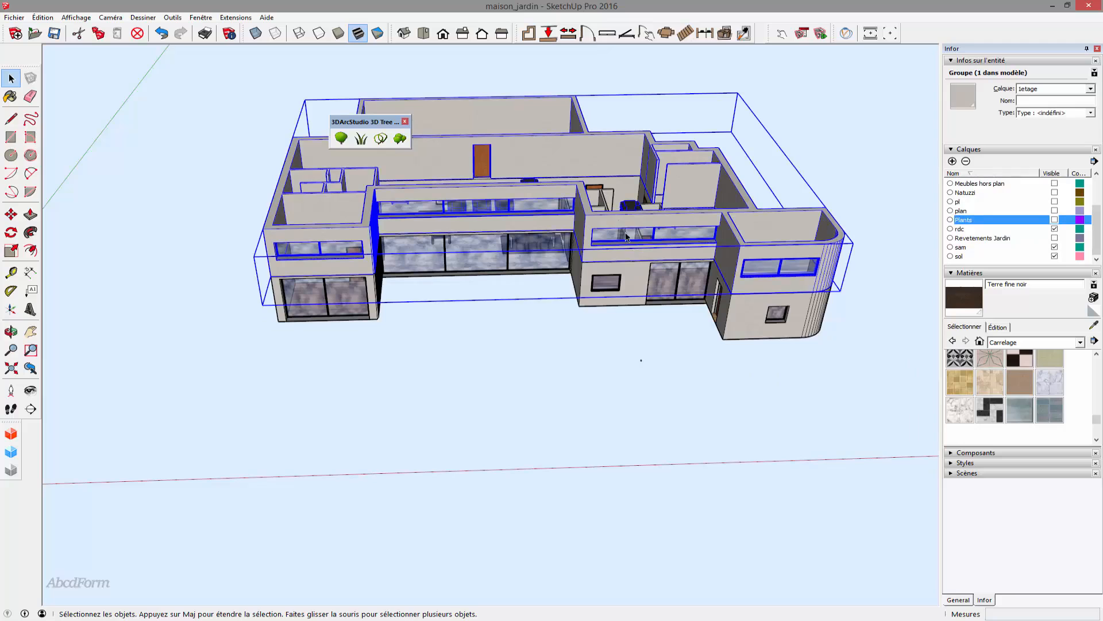
click(725, 36)
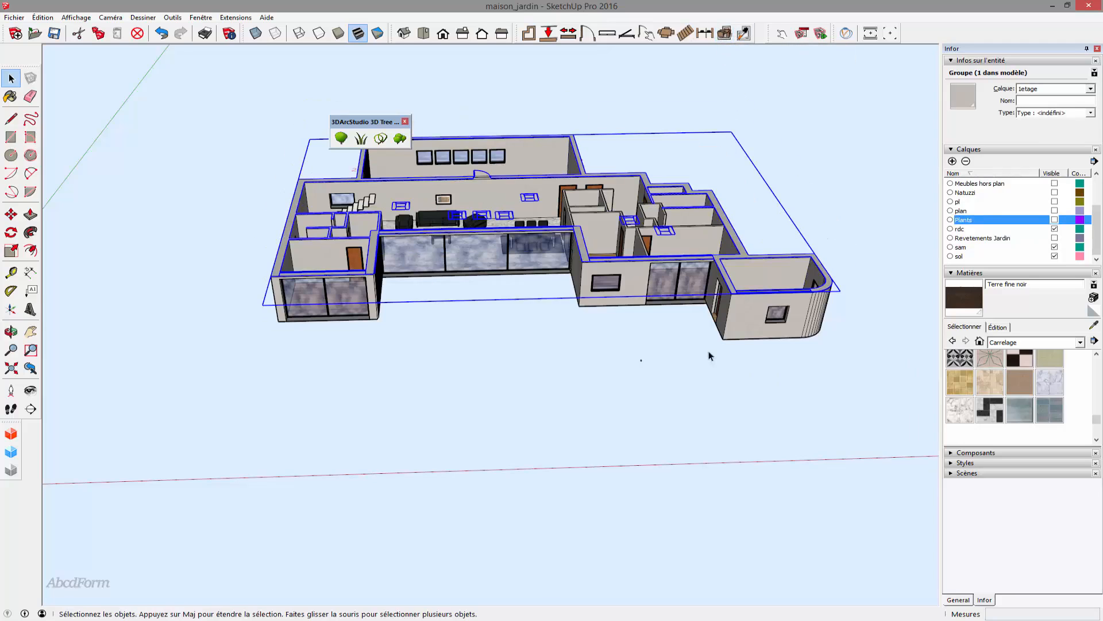
click(737, 315)
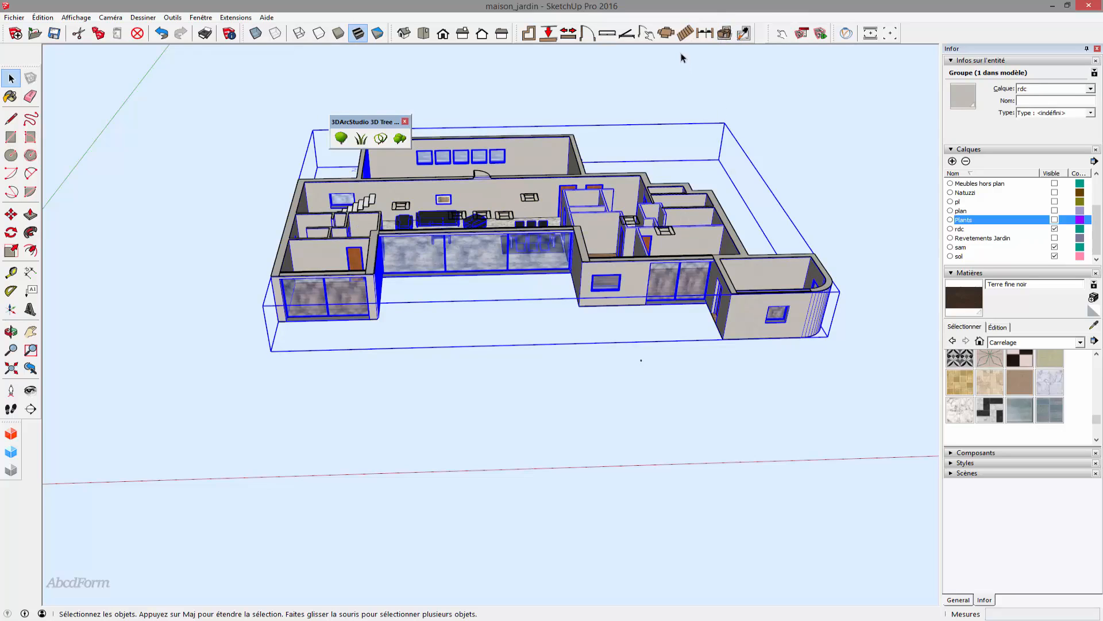
click(723, 35)
middle_drag(688, 103, 621, 309)
drag(367, 122, 99, 67)
middle_drag(342, 162, 319, 212)
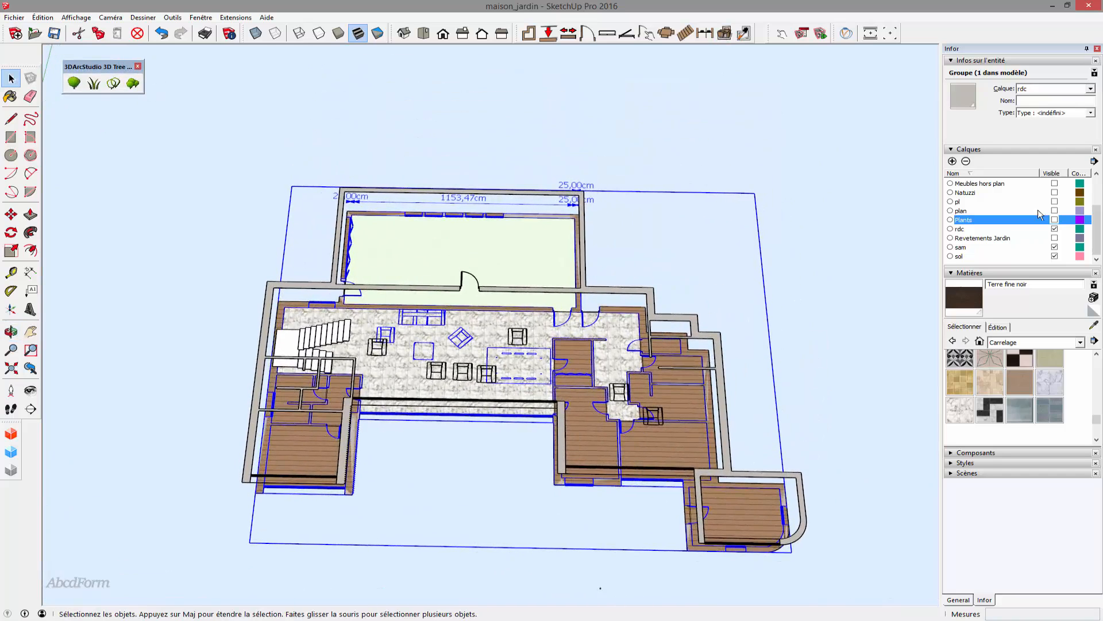
Step: Change the face display style to monochrome and clear the selection of the ground-floor plan
drag(1097, 234, 1097, 202)
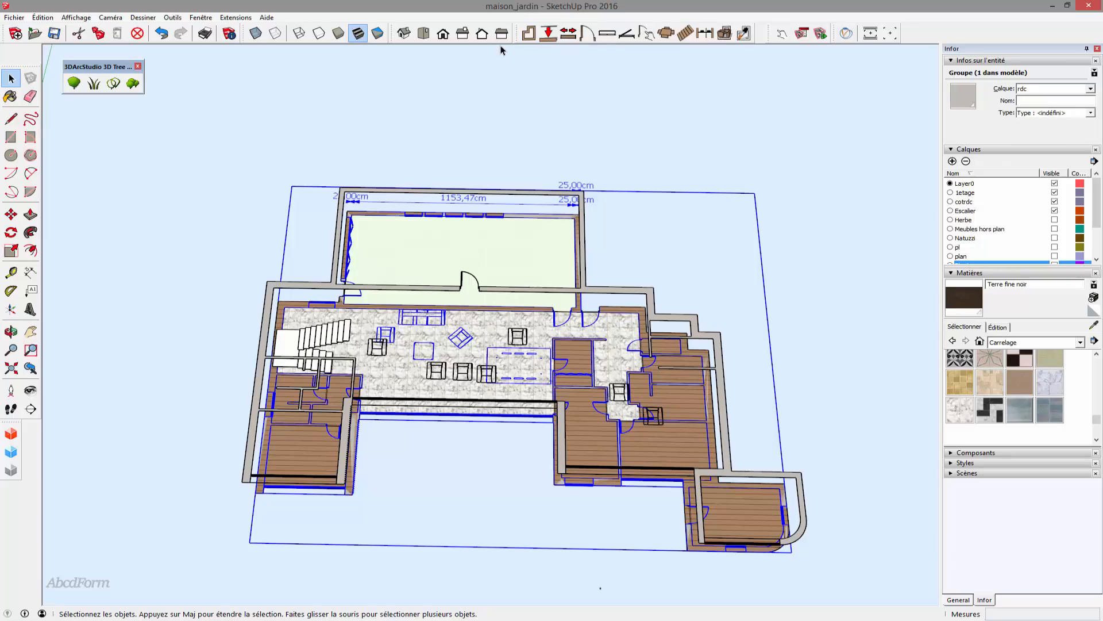
click(379, 34)
click(840, 281)
middle_drag(824, 306, 757, 296)
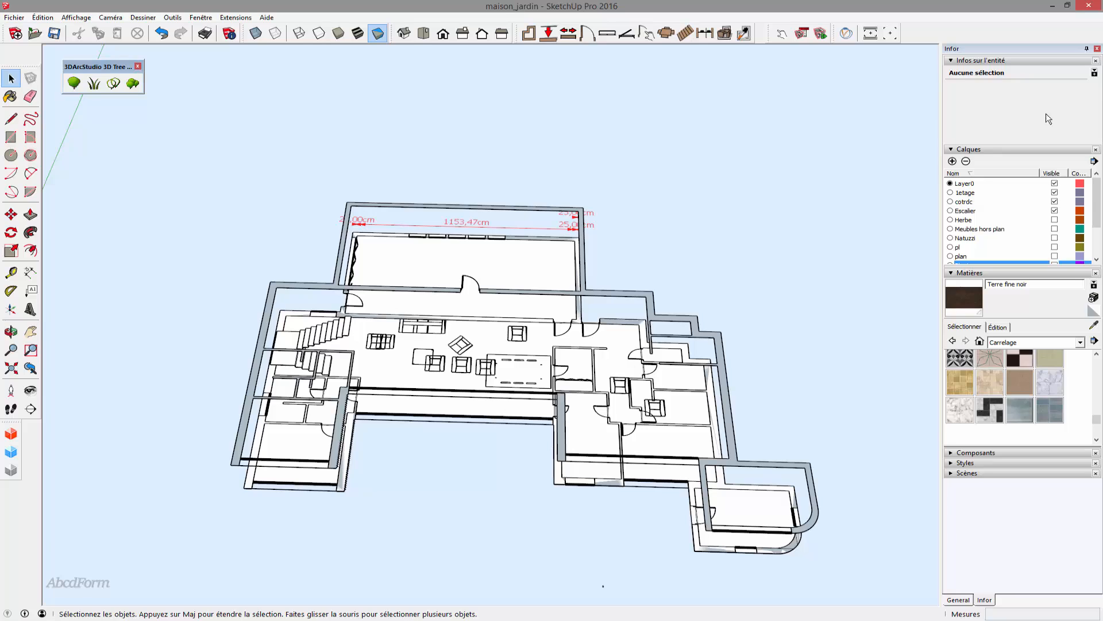
Step: Switch to Windows Photo Viewer and view the renders Maison tutos.8 and Maison tutos.7 of the house and terrace
mouse_move(1102, 29)
mouse_down()
mouse_move(871, 35)
mouse_move(481, 84)
mouse_move(388, 69)
mouse_up()
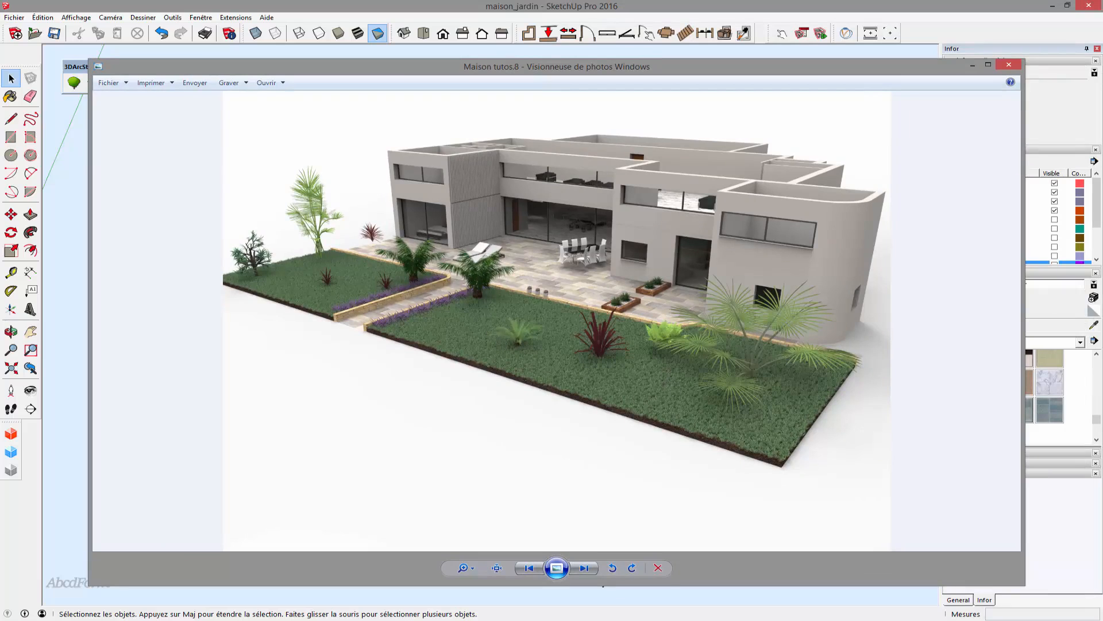
drag(1102, 95, 515, 70)
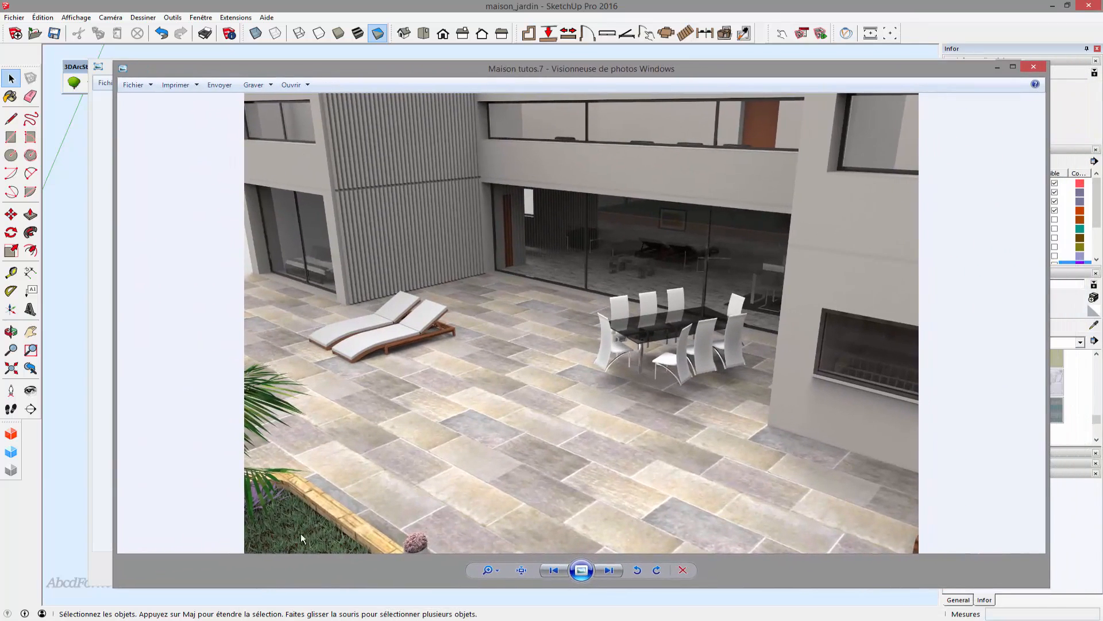